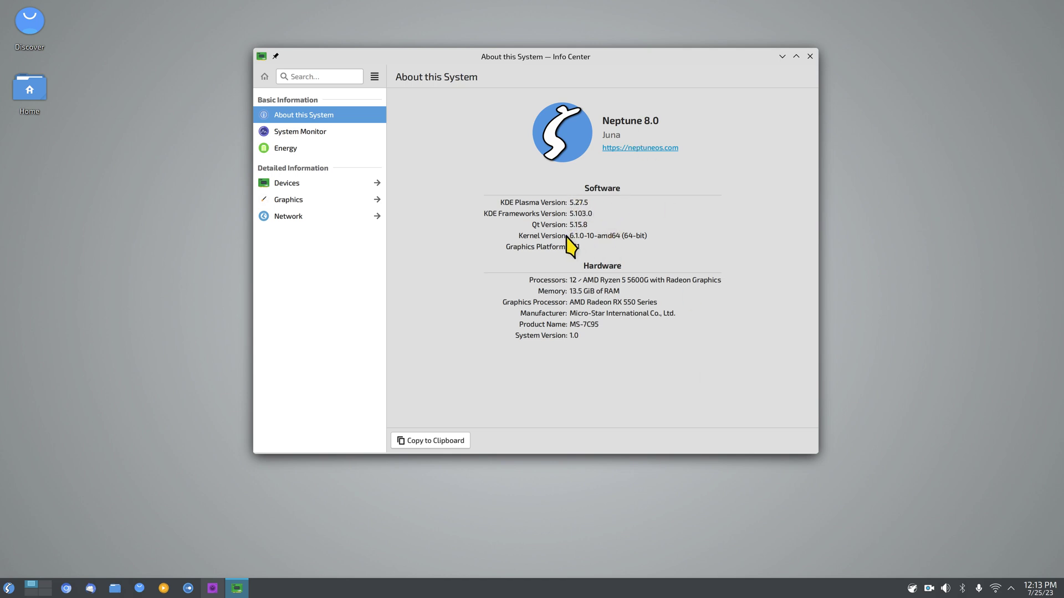
Step: Select the Kernel Version value 6.1.0-10-amd64 (64-bit) in Info Center's About this System page
triple_click(569, 235)
Step: Close Info Center and search 'cal' in KRunner to list KCalc, LibreOffice Calc and Calendar
key("alt+F4")
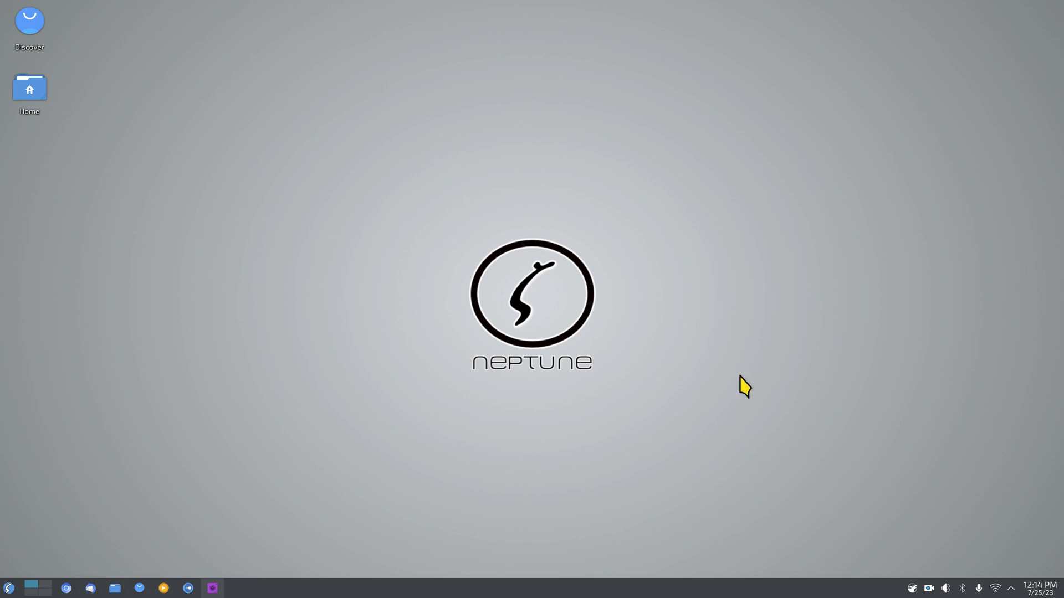
key("alt+space")
type("cal")
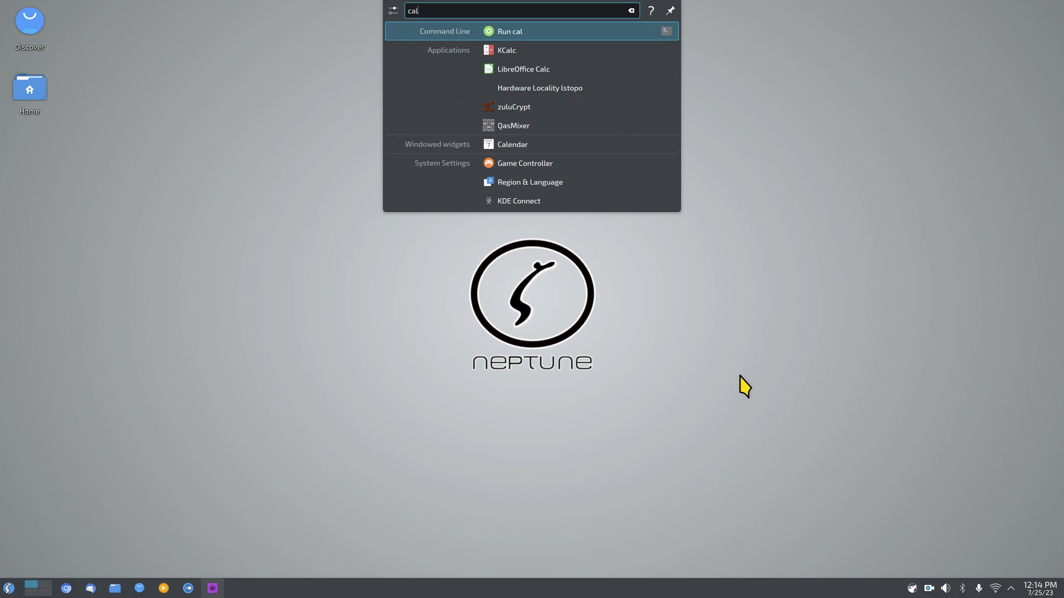
Step: Launch KCalc, maximize and restore its window twice, then quit the calculator
left_click(528, 49)
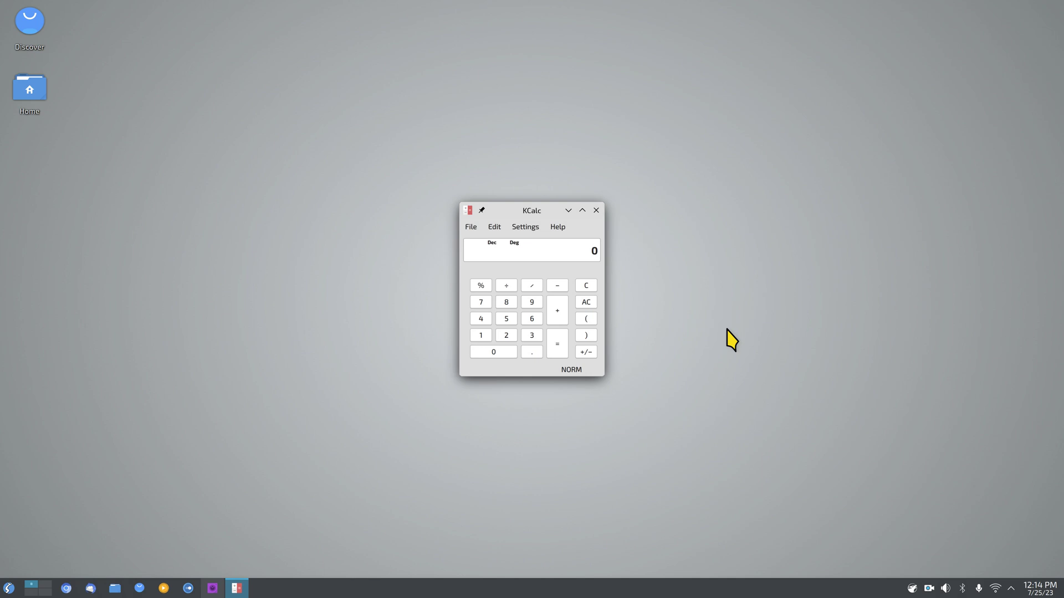
double_click(507, 213)
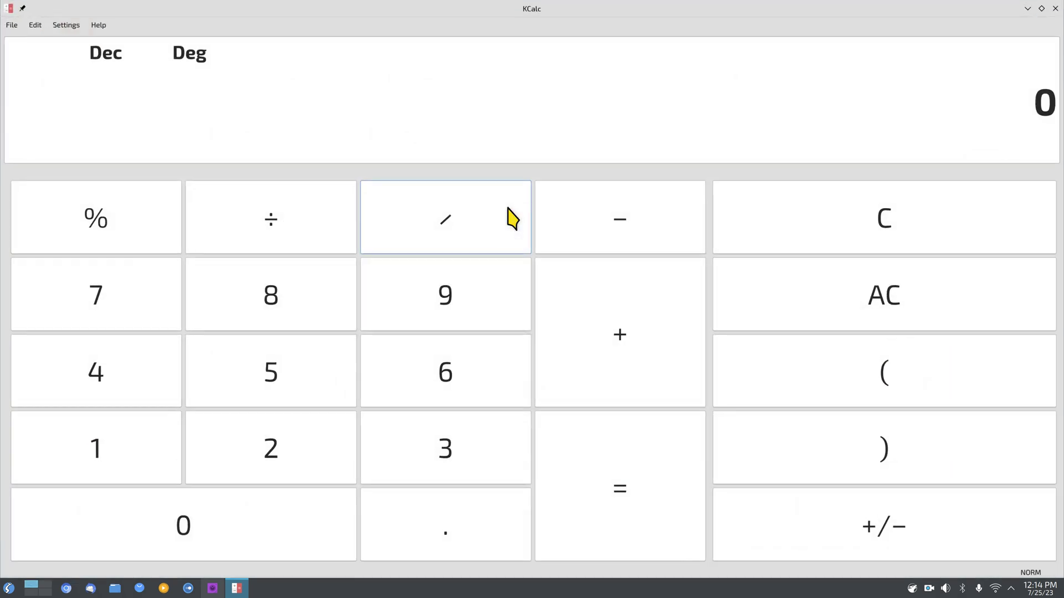
double_click(605, 12)
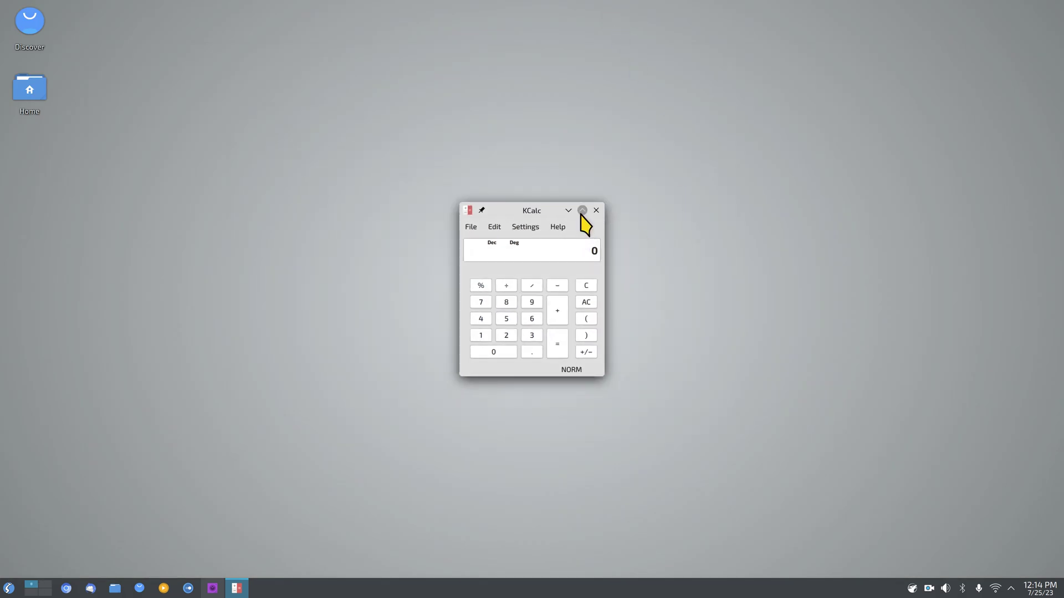
left_click(582, 211)
left_click(1042, 13)
key("ctrl+q")
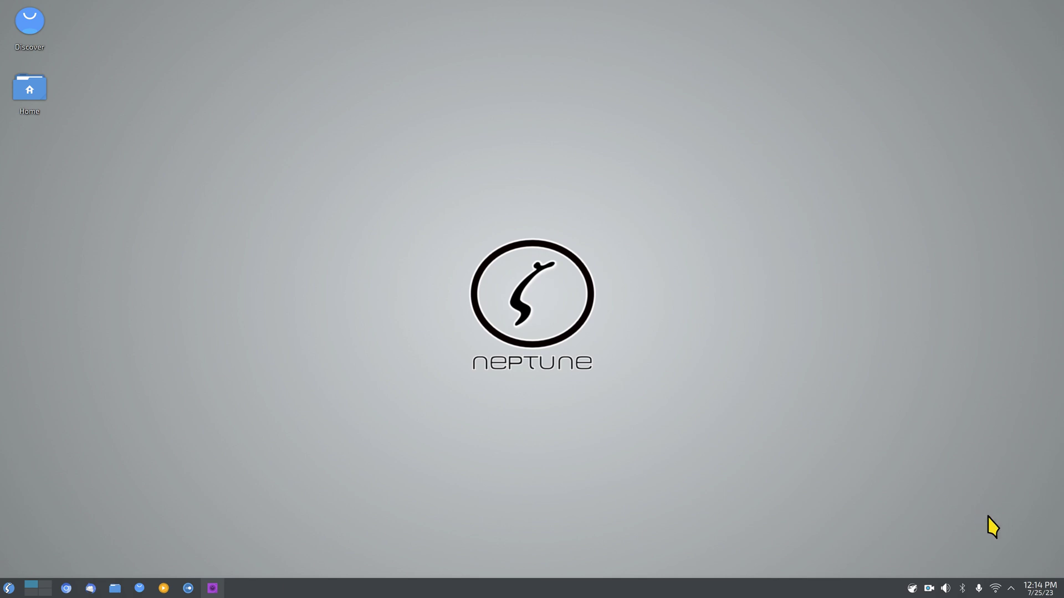
left_click(1046, 593)
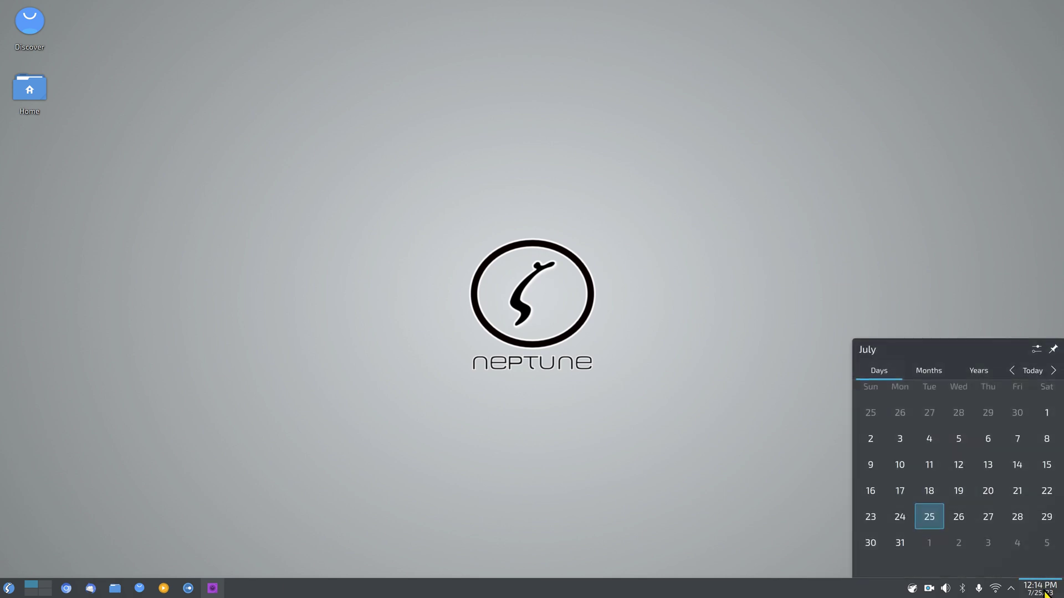
left_click(1046, 594)
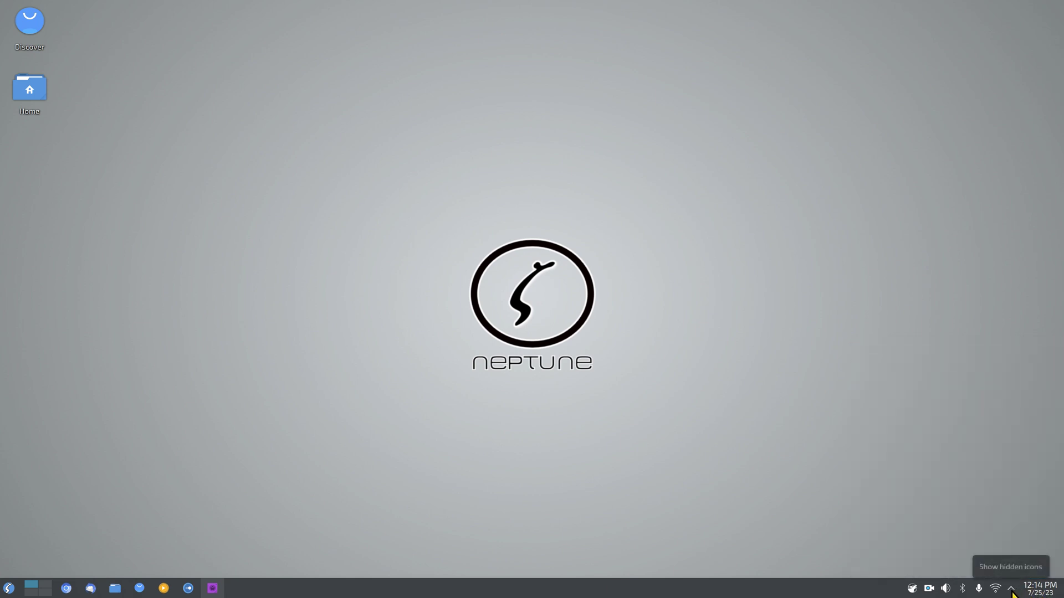
left_click(1011, 589)
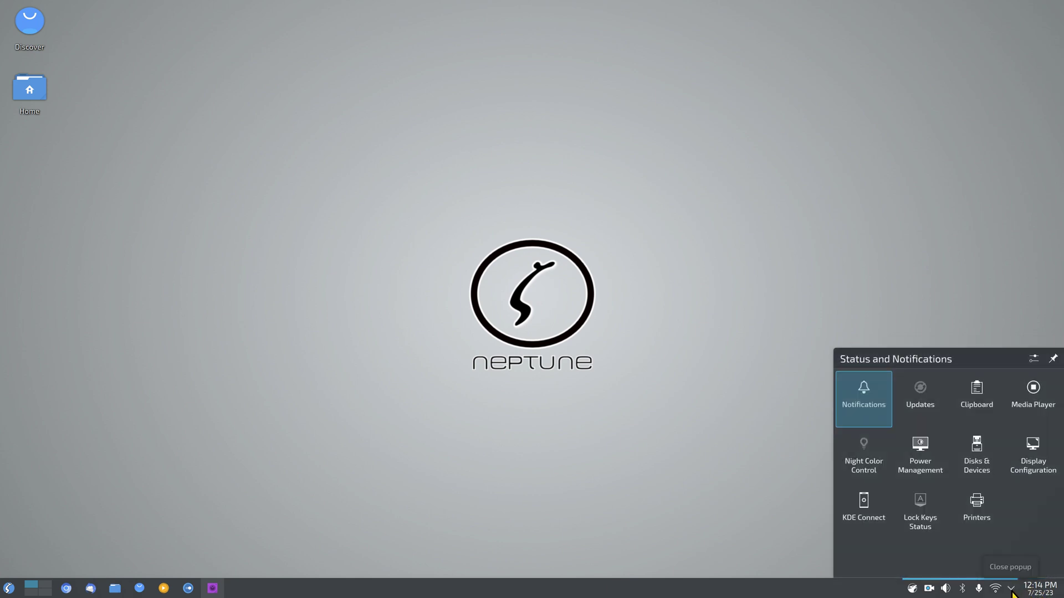
left_click(1012, 590)
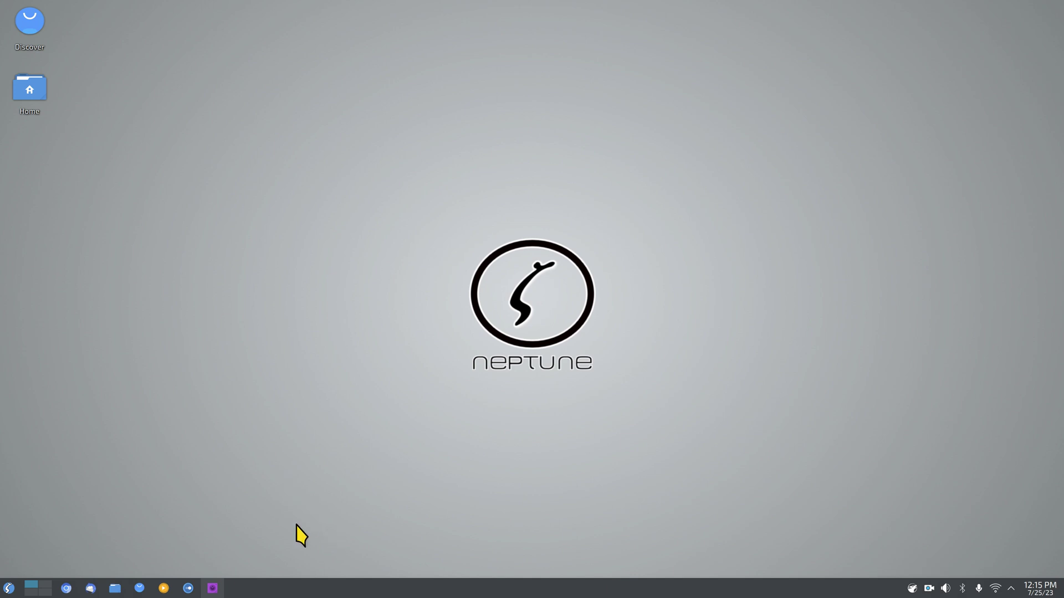
Step: Open System Settings' Appearance > Cursors page, showing the Radioactive theme at size 96
left_click(187, 588)
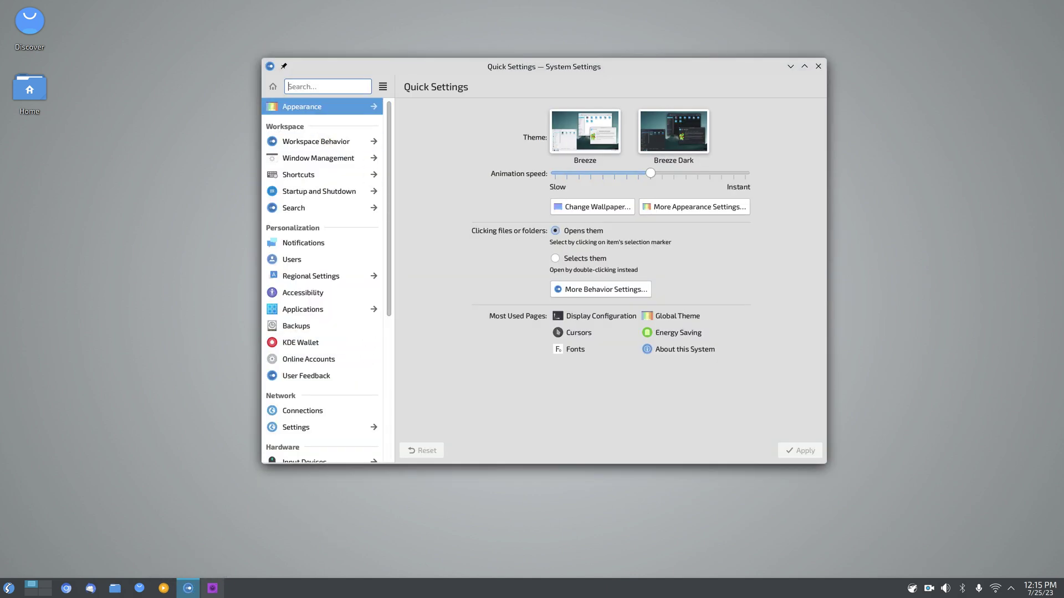
left_click(673, 315)
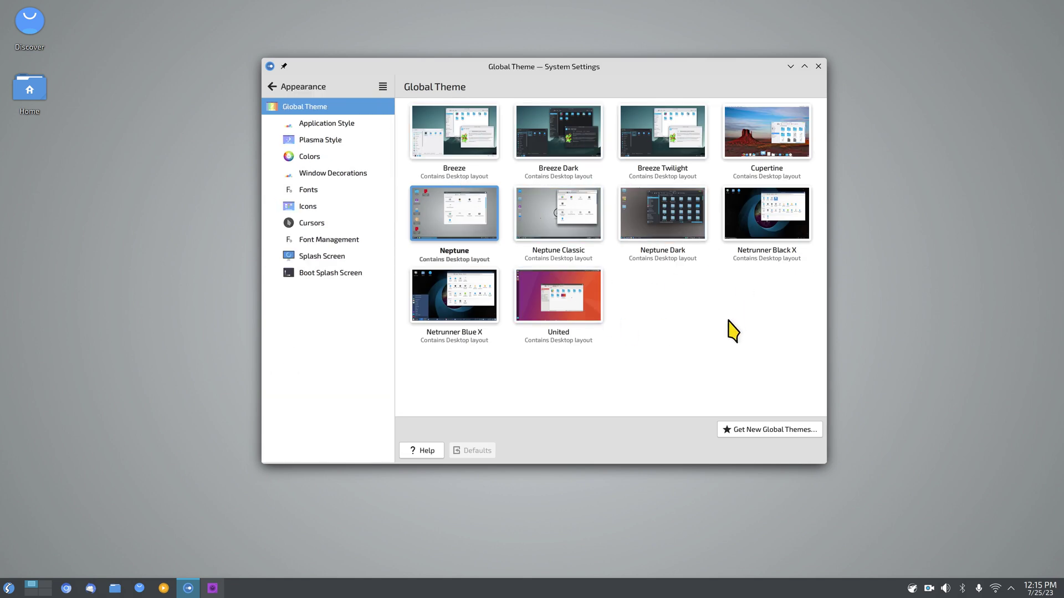
left_click(305, 224)
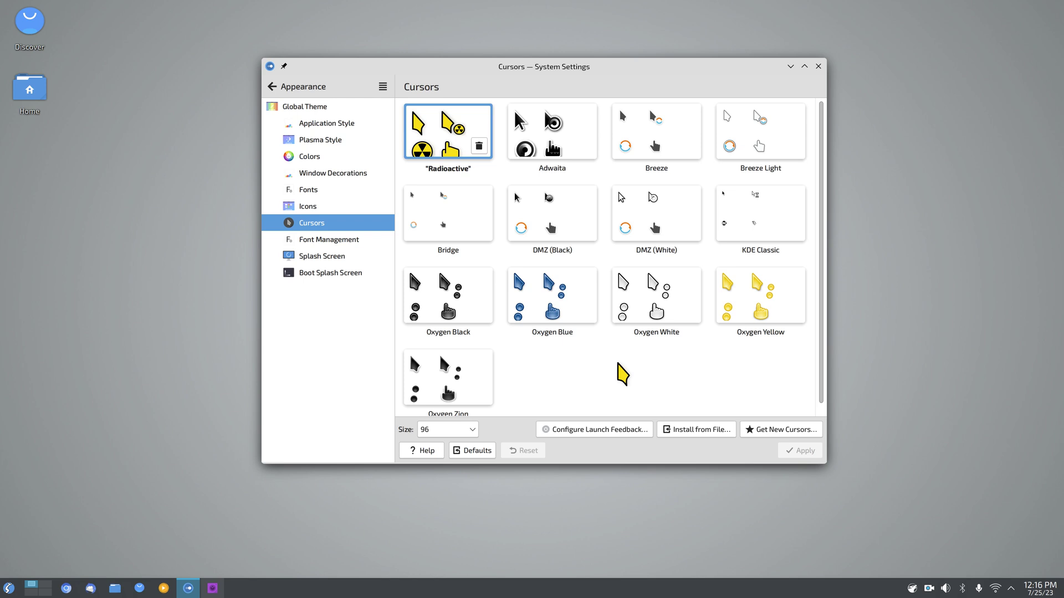
Step: Open Display and Monitor from the Hardware settings to view 200% scaling, then quit System Settings
left_click(273, 87)
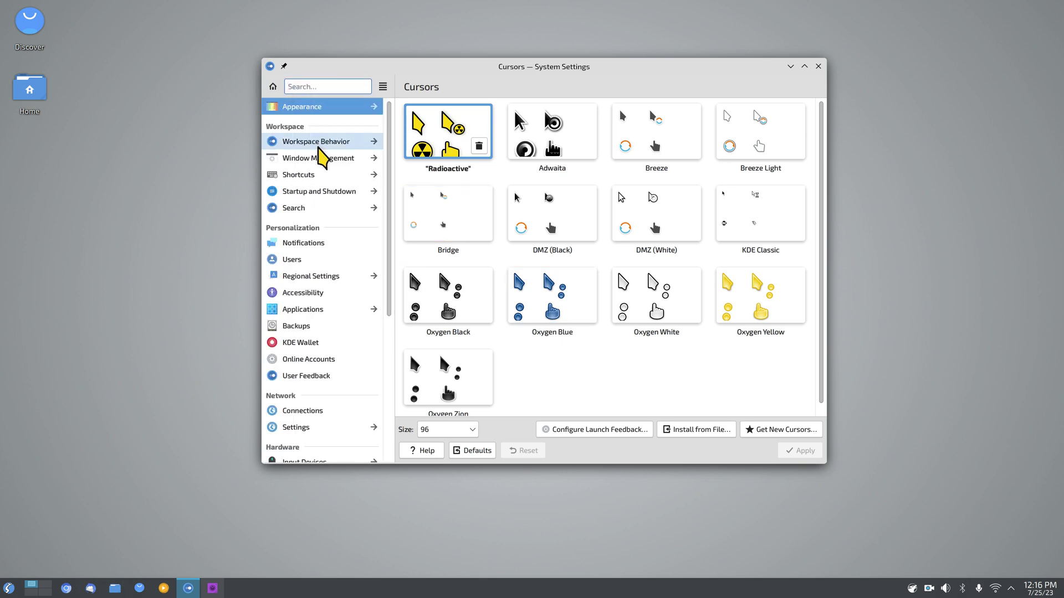
scroll(391, 240, "down", 3)
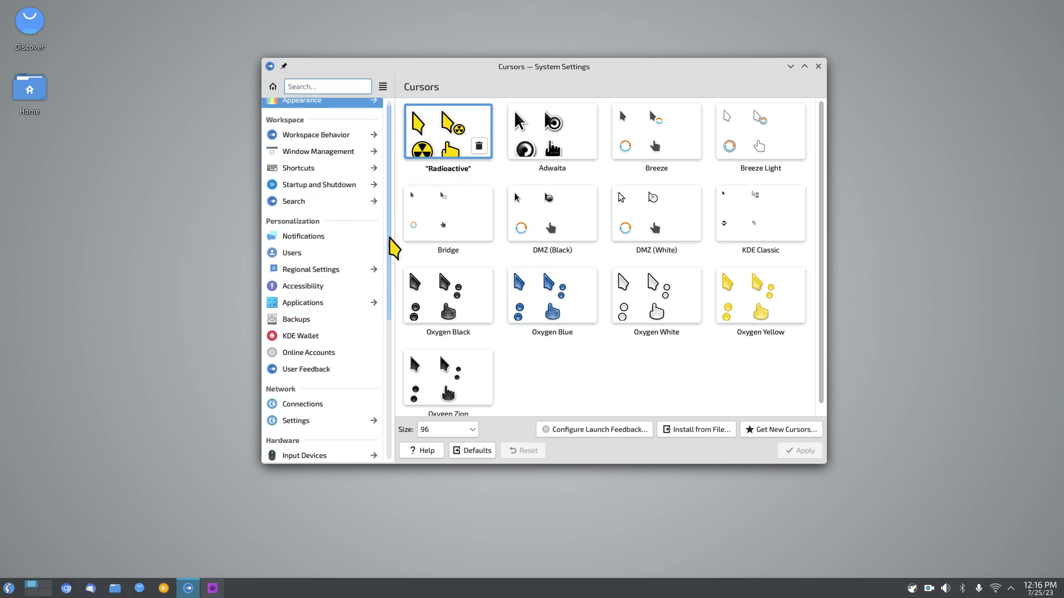
left_click_drag(390, 239, 396, 347)
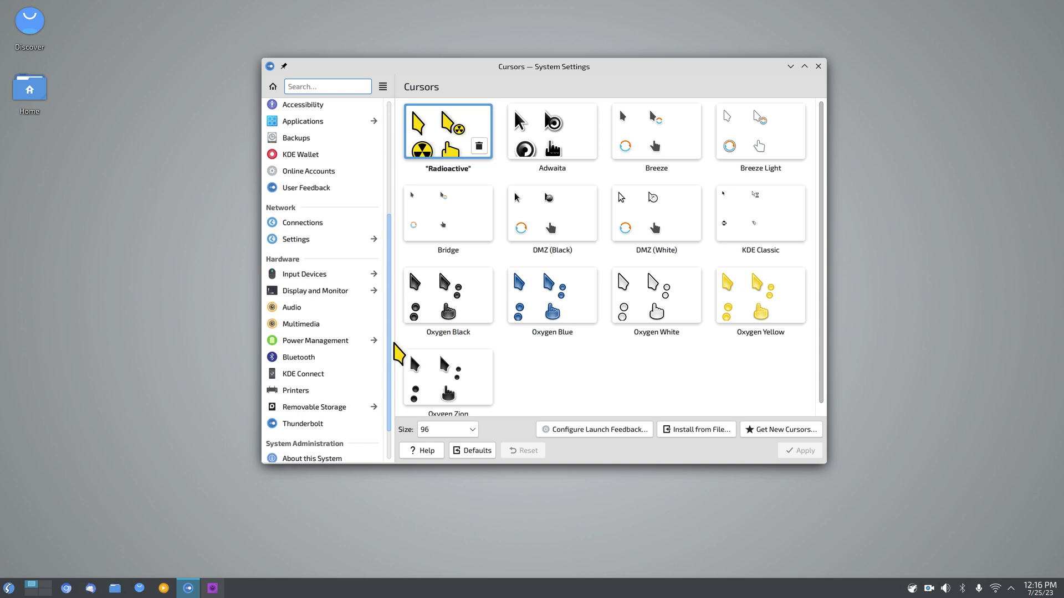
left_click(317, 291)
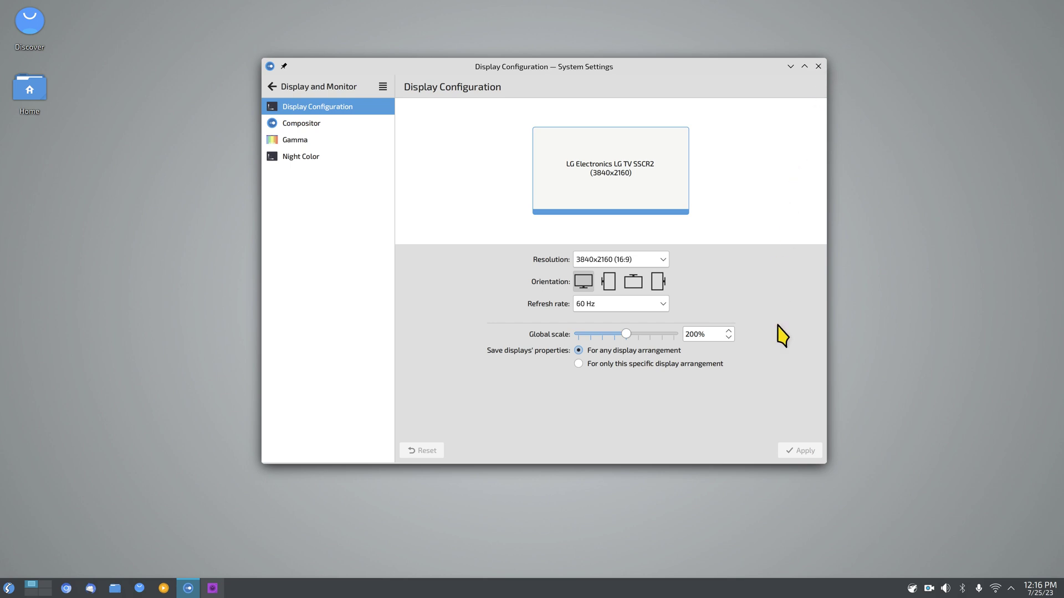
key("ctrl+q")
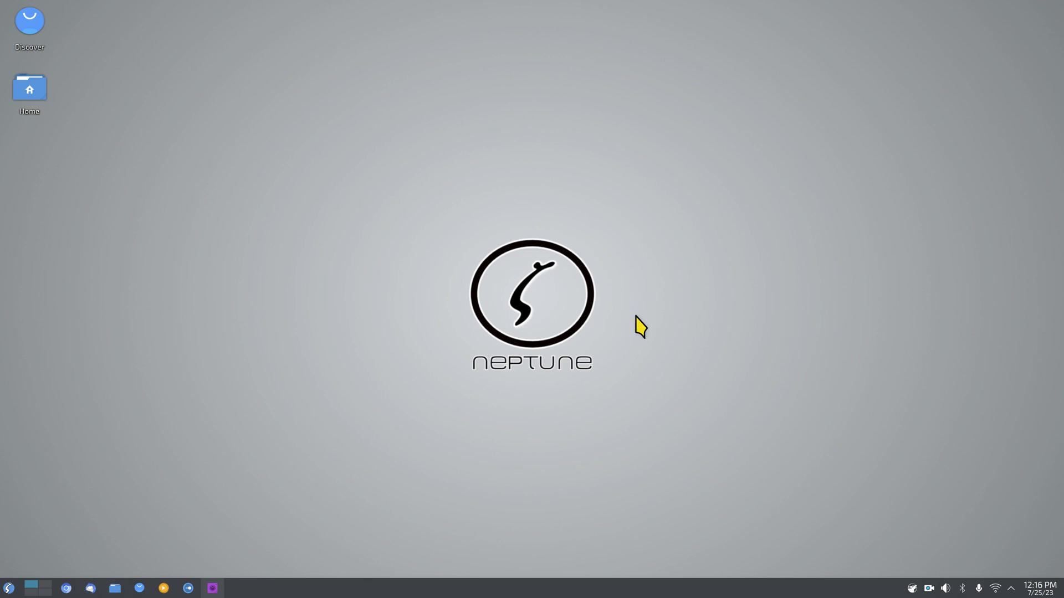
Step: Launch Discover, view its About page, and shrink it to a smaller centred window
left_click(139, 589)
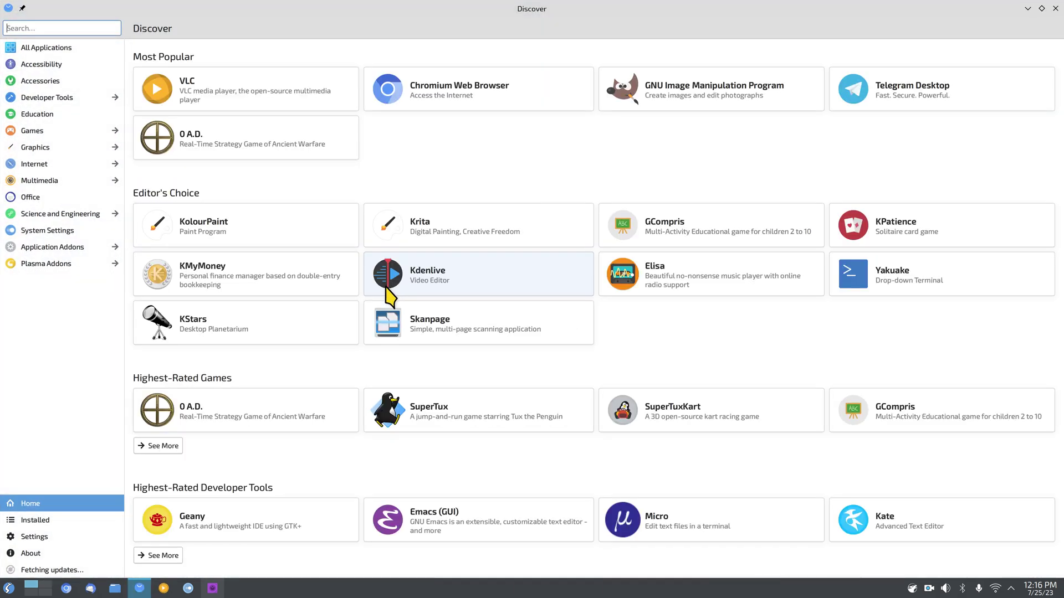
left_click(41, 554)
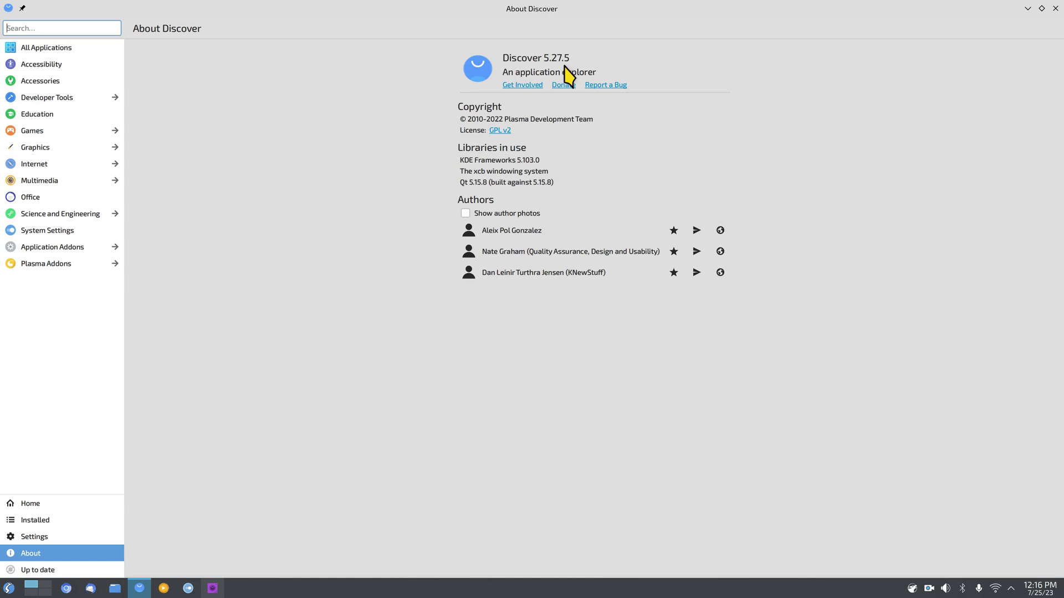
double_click(645, 15)
left_click_drag(629, 11, 850, 116)
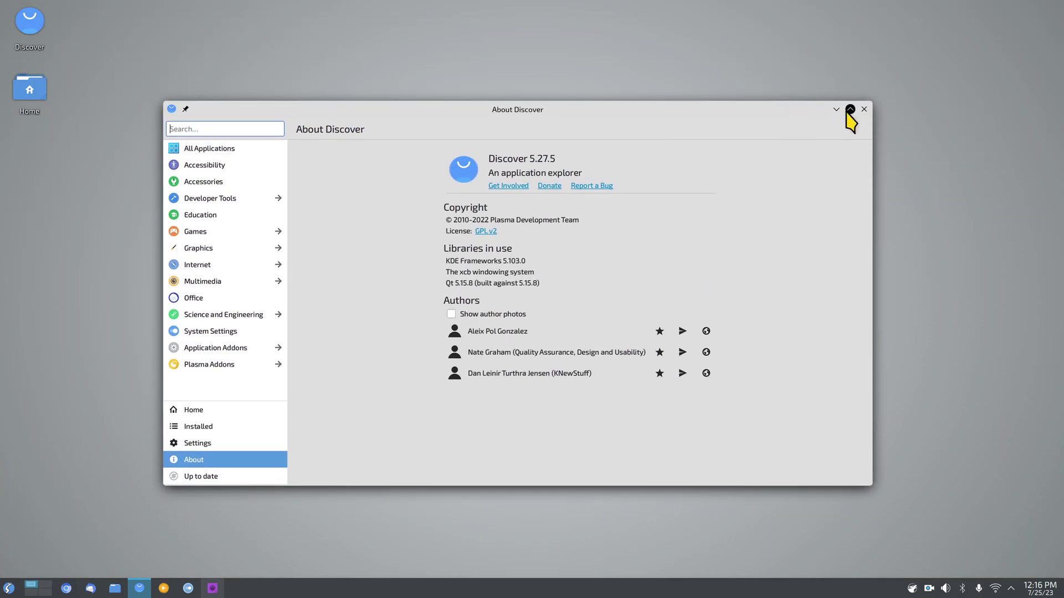
left_click(850, 110)
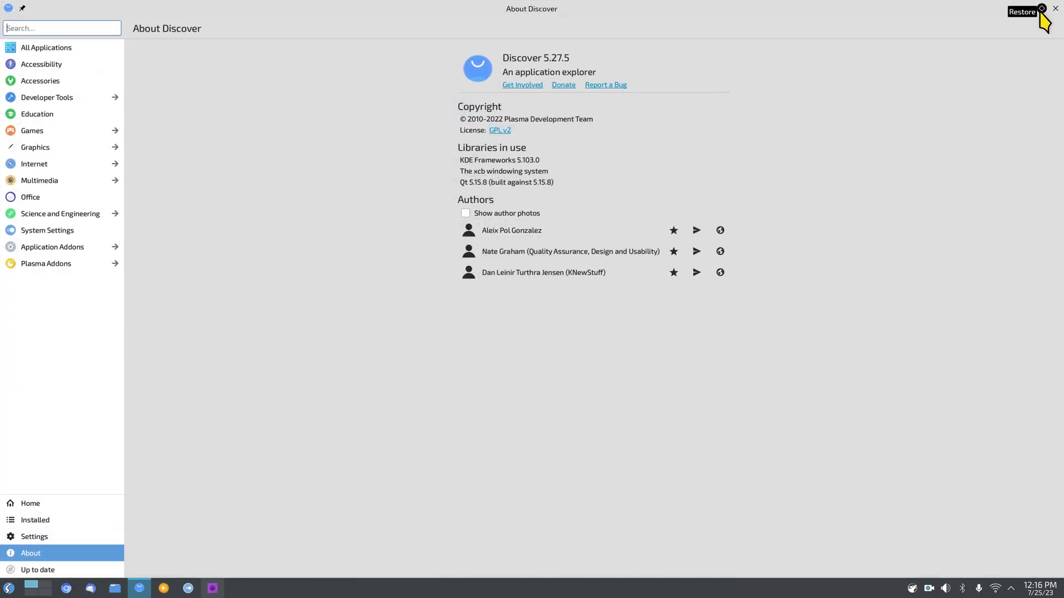
left_click(1042, 9)
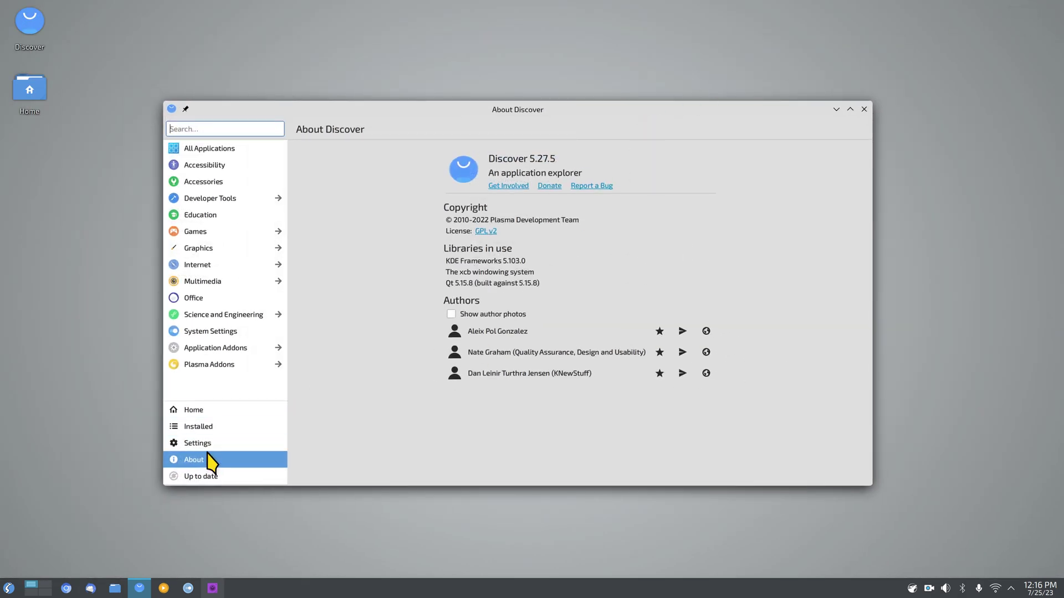
Step: Review the firmware, Flatpak and Debian software sources, then browse the Games category
left_click(207, 445)
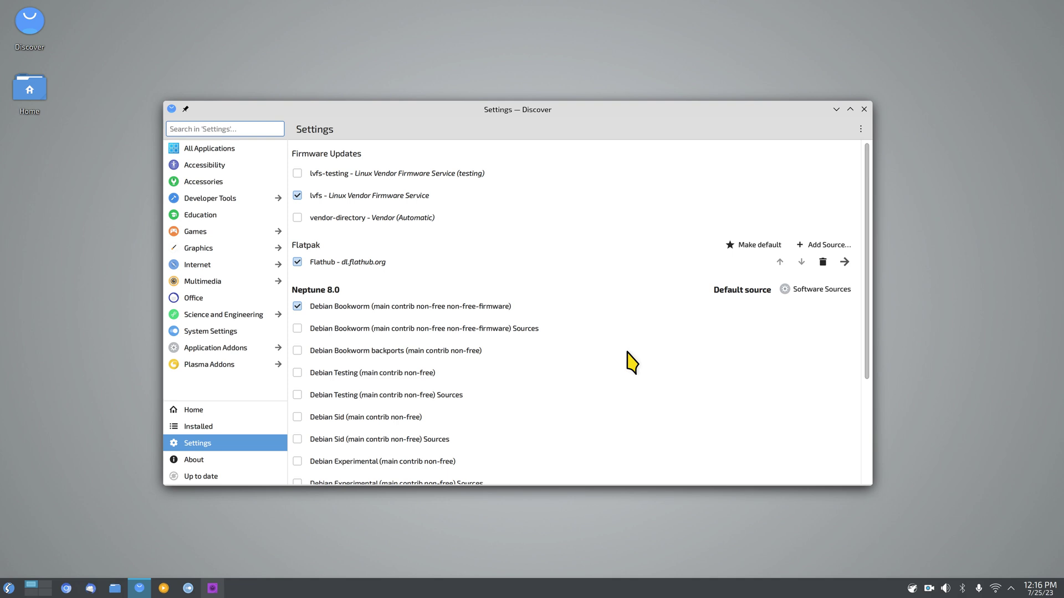
scroll(632, 363, "down", 5)
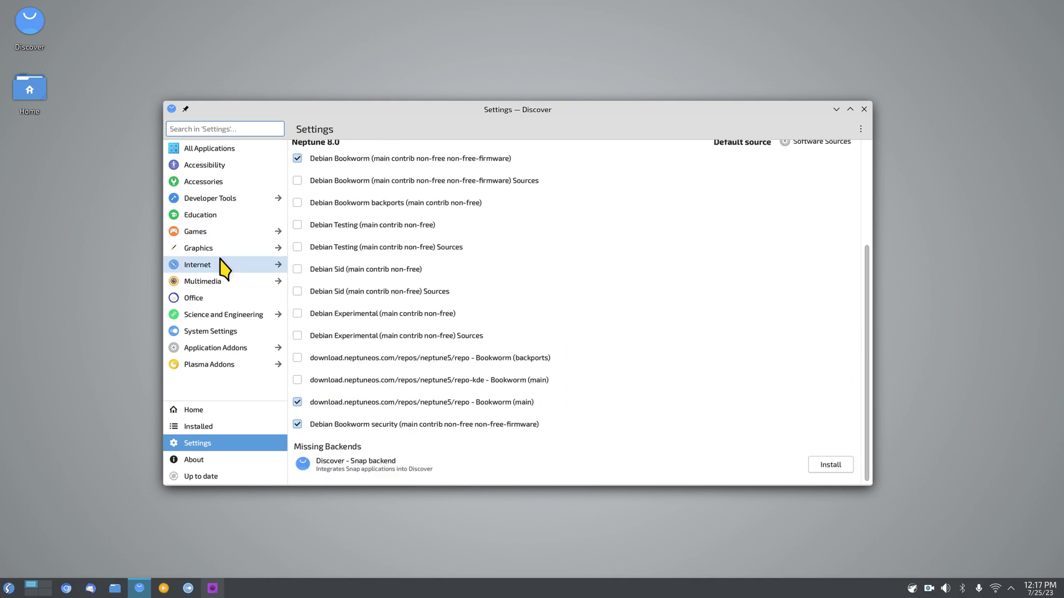
left_click(214, 233)
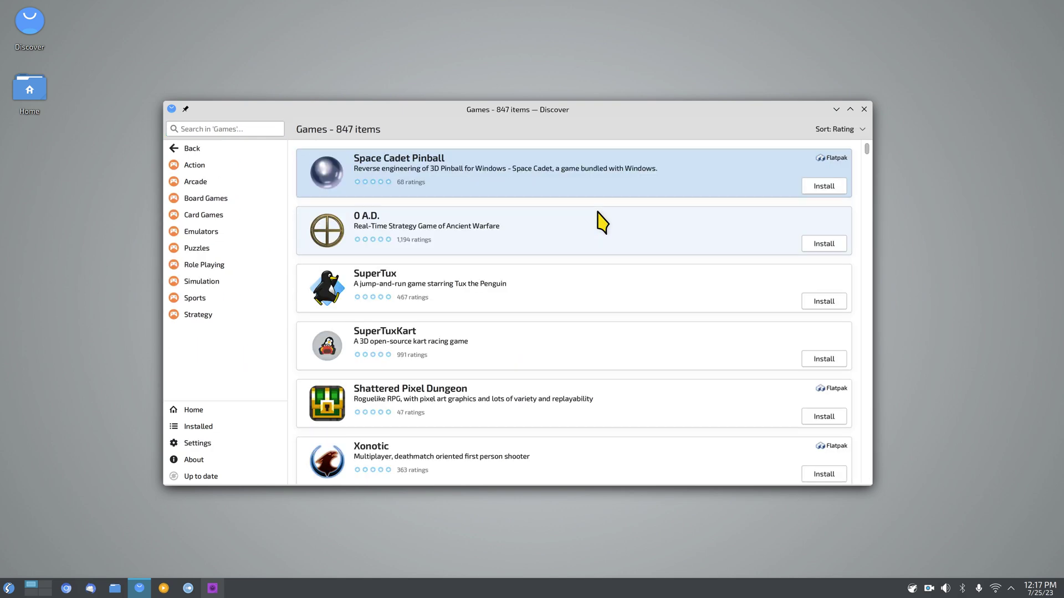
Step: Maximize Discover, browse Space Cadet Pinball's details and screenshots, then return to the home page
double_click(613, 109)
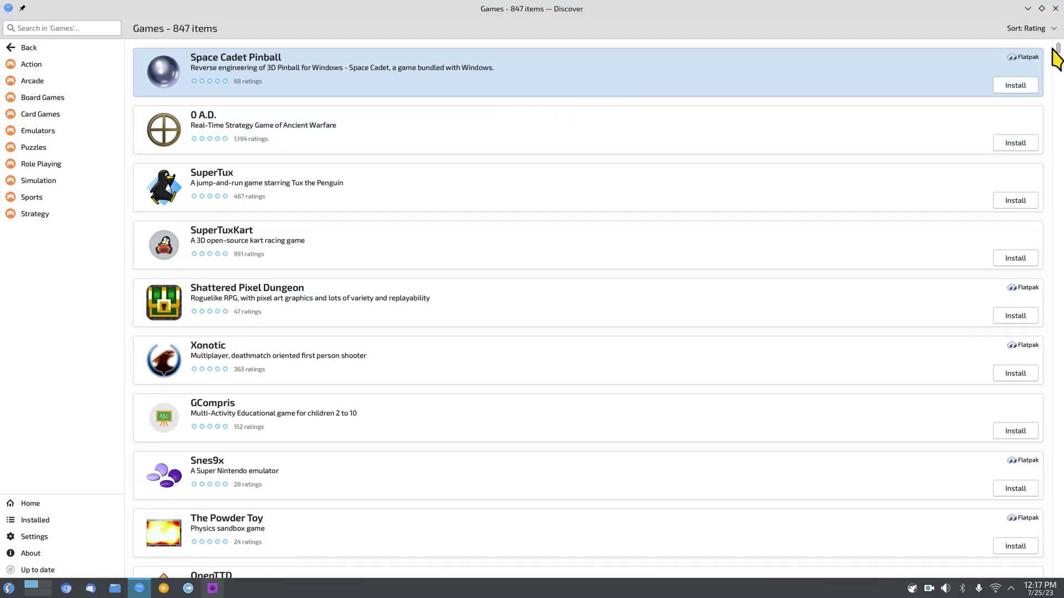
left_click(504, 88)
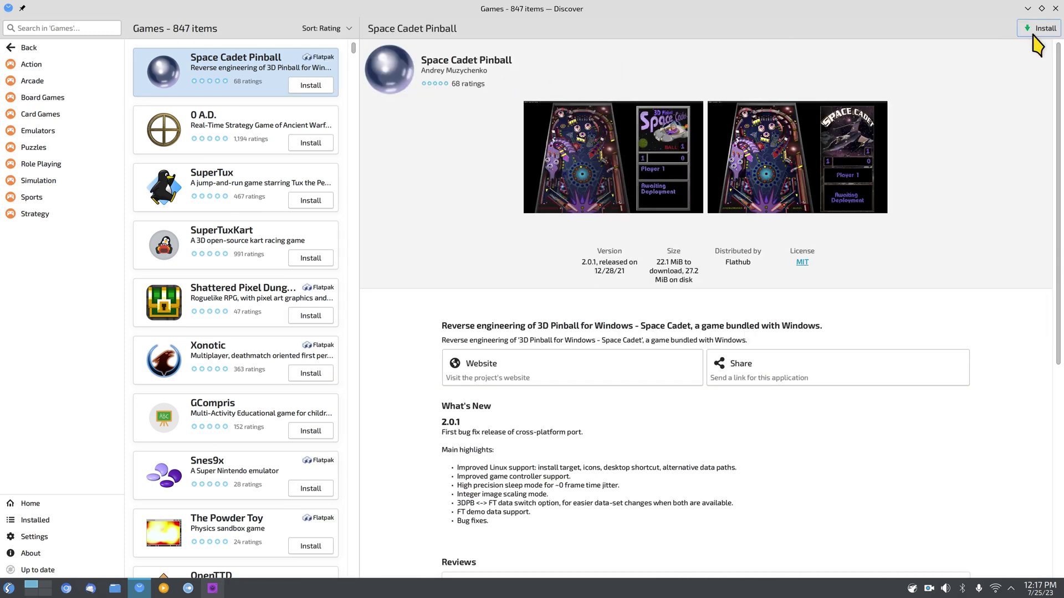
left_click(582, 149)
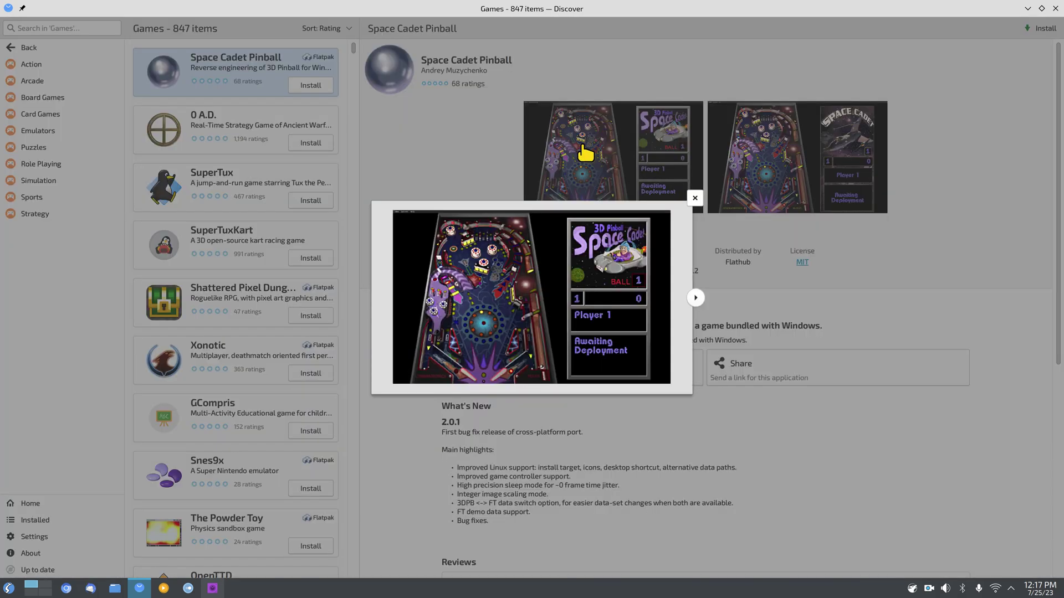
left_click(697, 298)
left_click(695, 199)
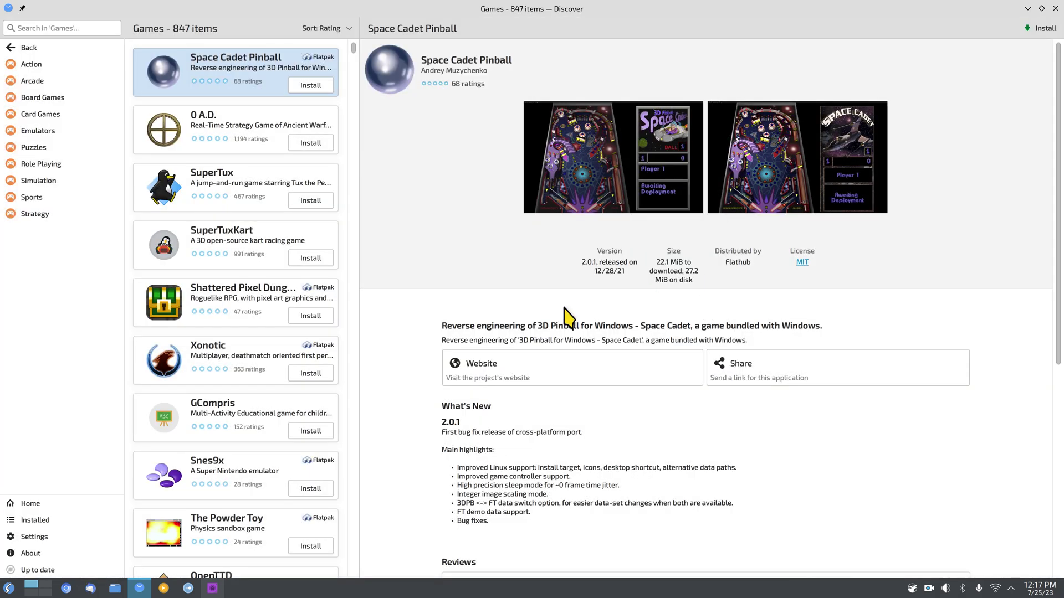
left_click(33, 49)
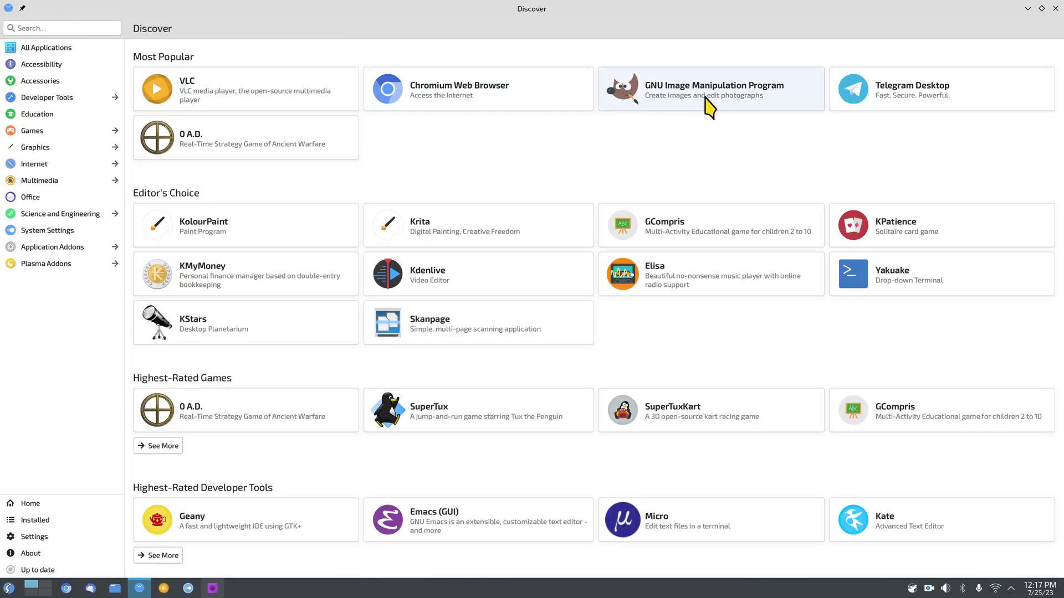
Step: Open the GIMP page, check its Sources list, then restore and close Discover
left_click(729, 97)
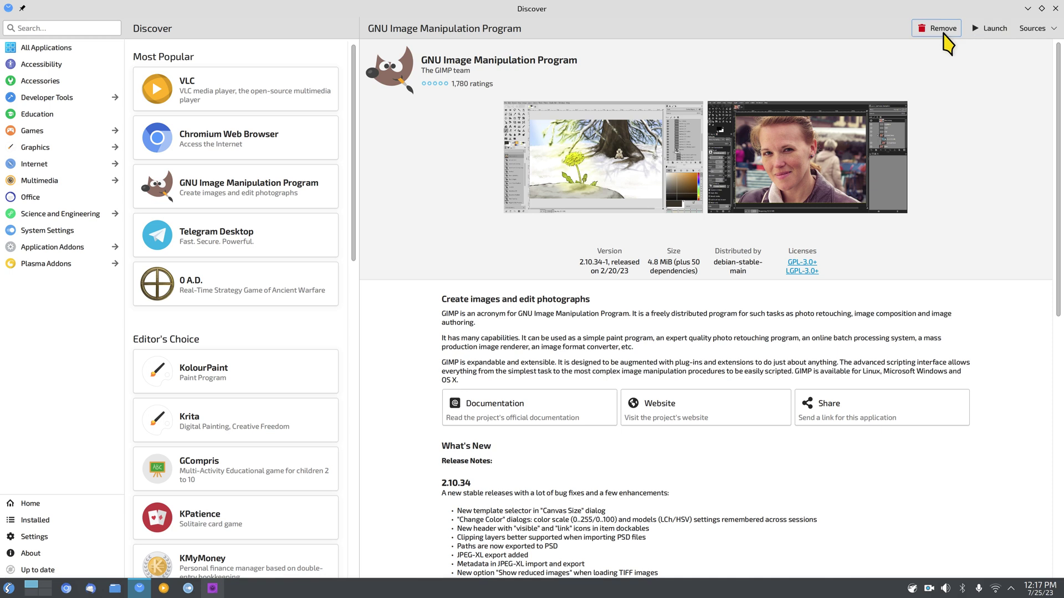
left_click(1037, 28)
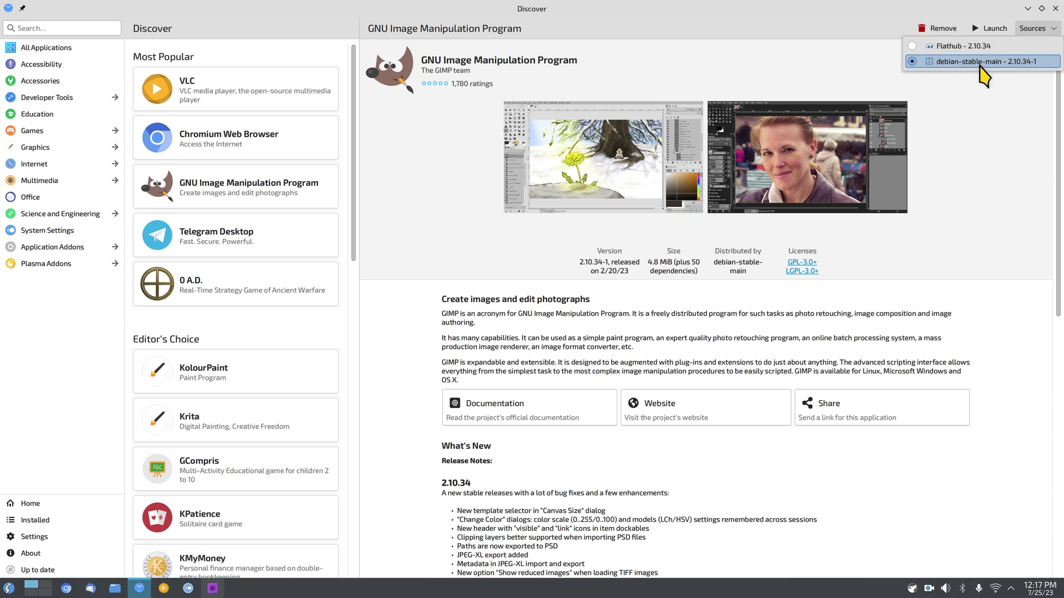
left_click(1002, 191)
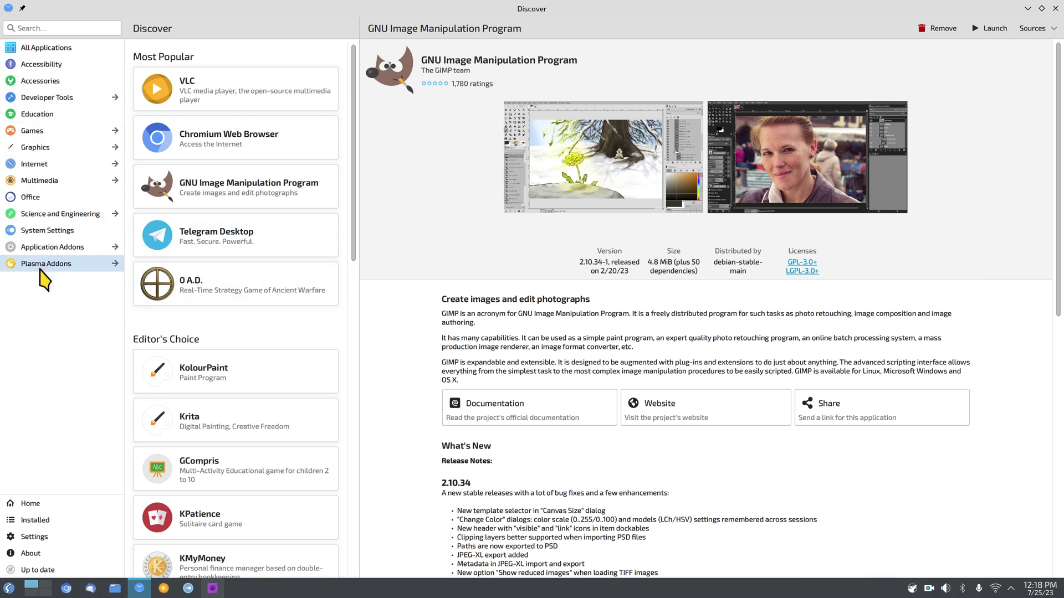
double_click(732, 13)
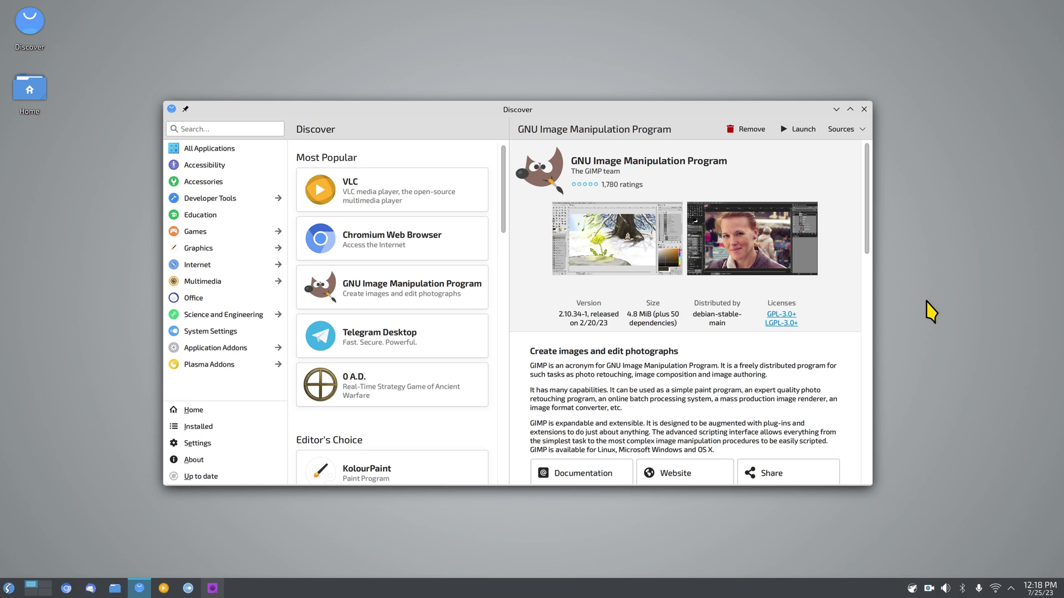
key("alt+F4")
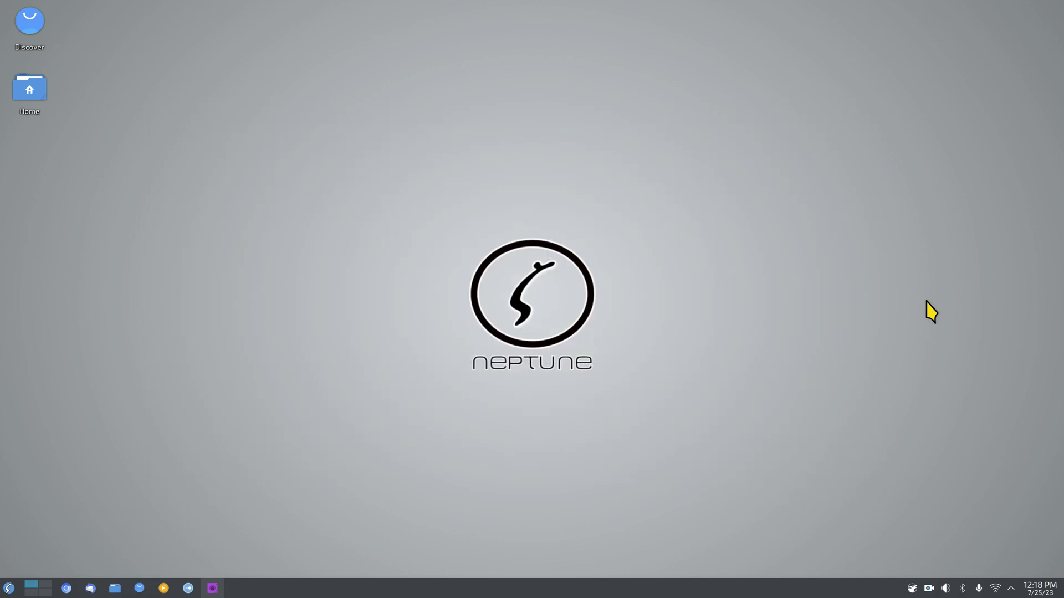
Step: Launch Chromium and zoom the Neptune start page in and out
left_click(65, 589)
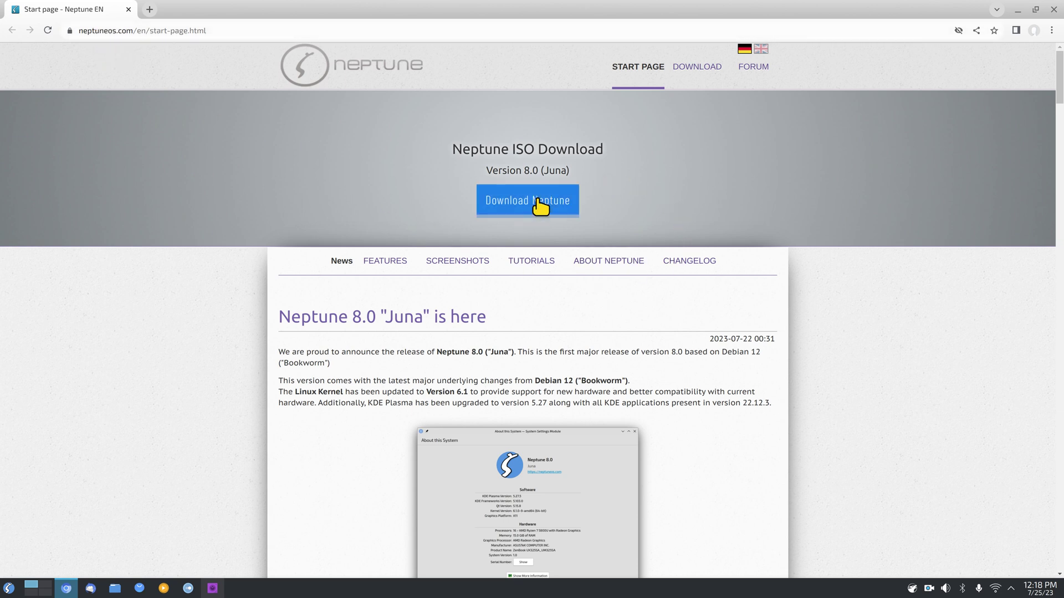
scroll(701, 249, "down", 3)
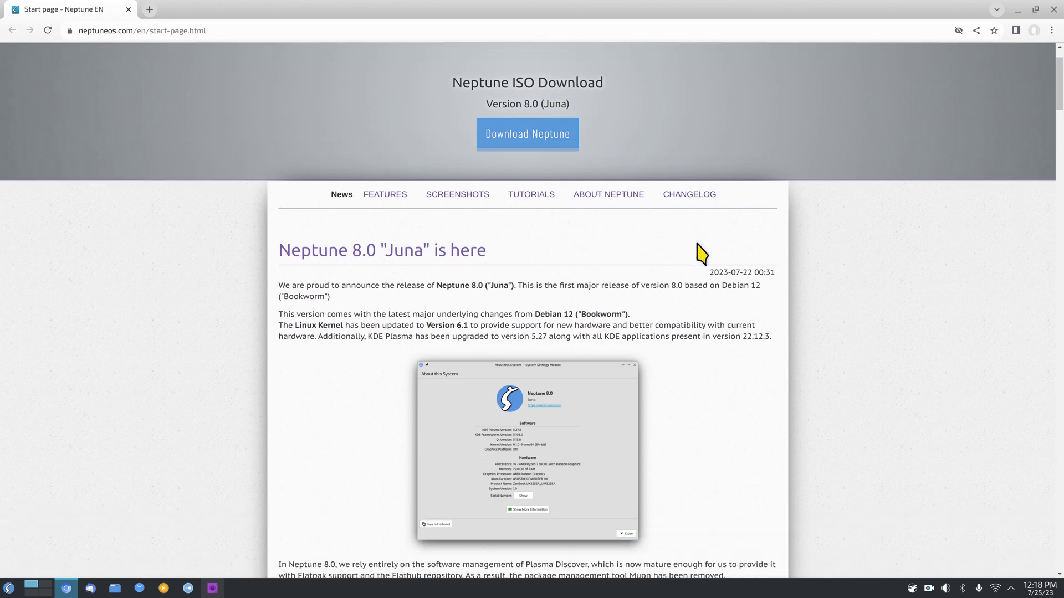
scroll(697, 243, "up", 4)
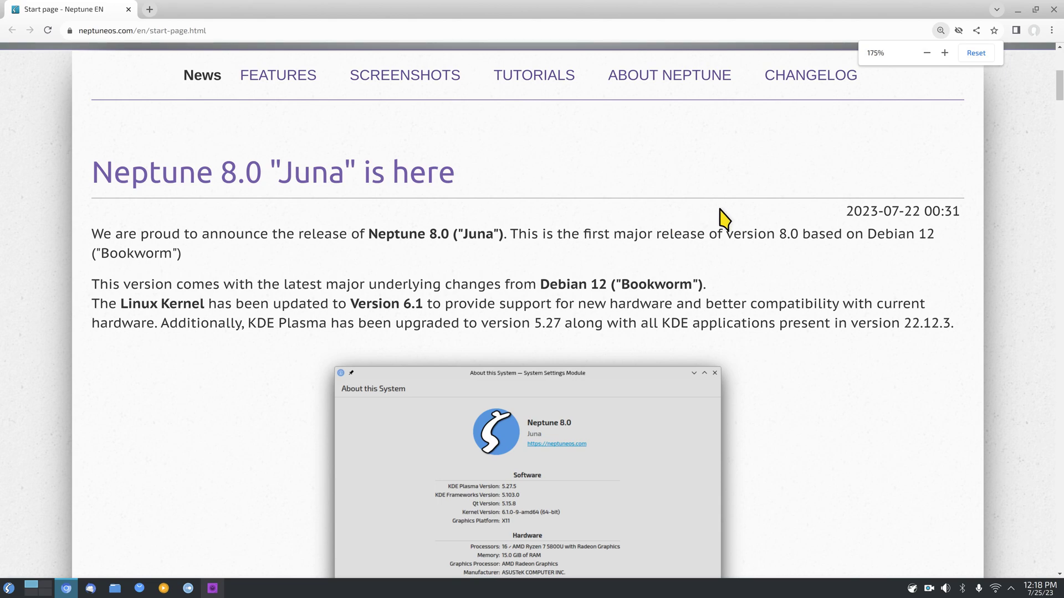
scroll(720, 219, "down", 11)
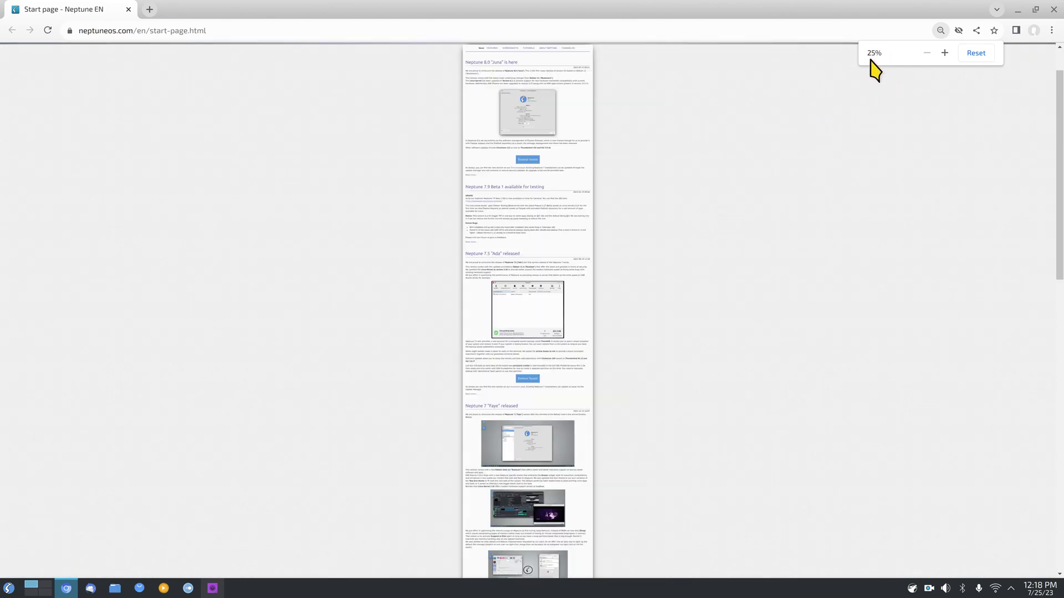
scroll(760, 221, "up", 16)
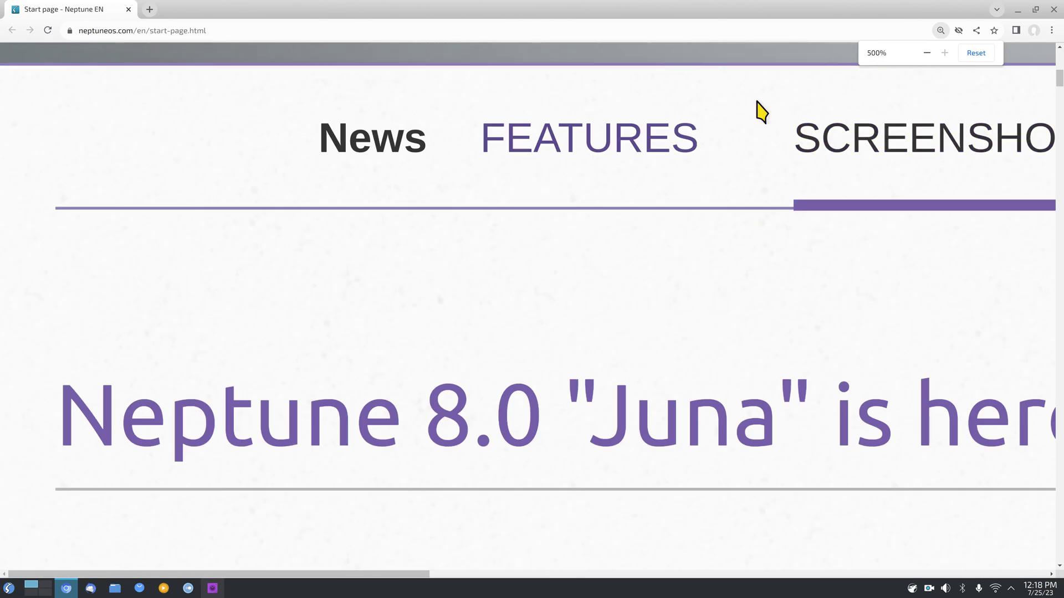
scroll(760, 111, "down", 11)
scroll(701, 166, "up", 1)
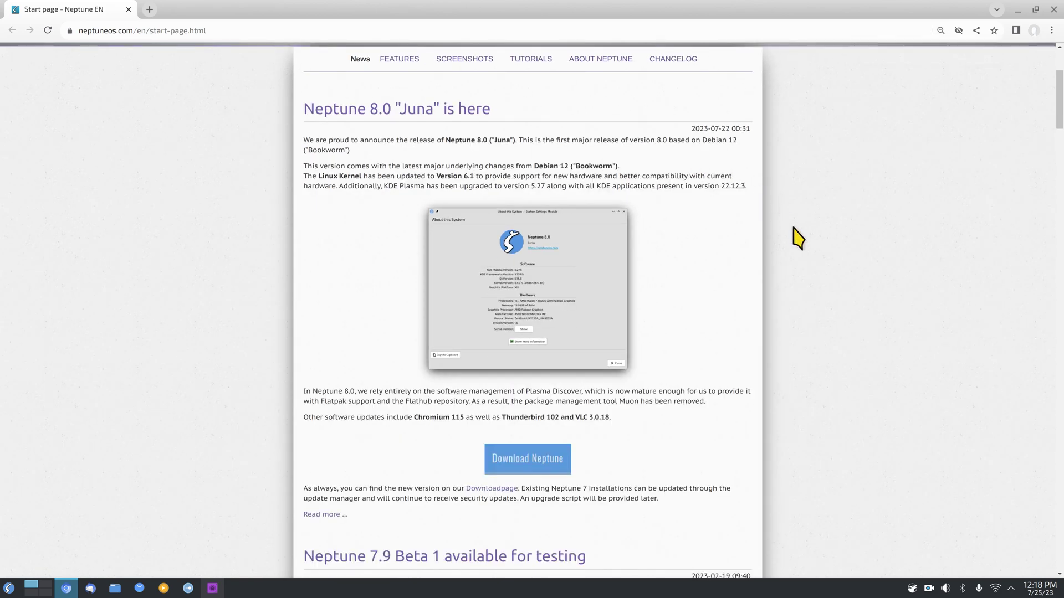
scroll(834, 288, "up", 3)
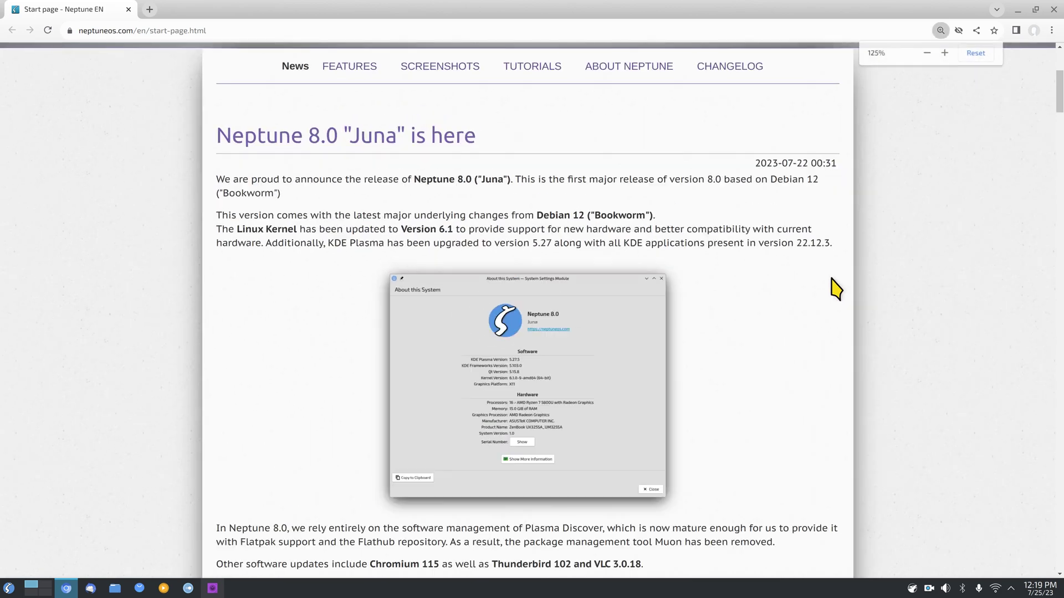
scroll(834, 288, "up", 4)
scroll(834, 288, "down", 8)
scroll(834, 288, "up", 4)
scroll(835, 287, "down", 4)
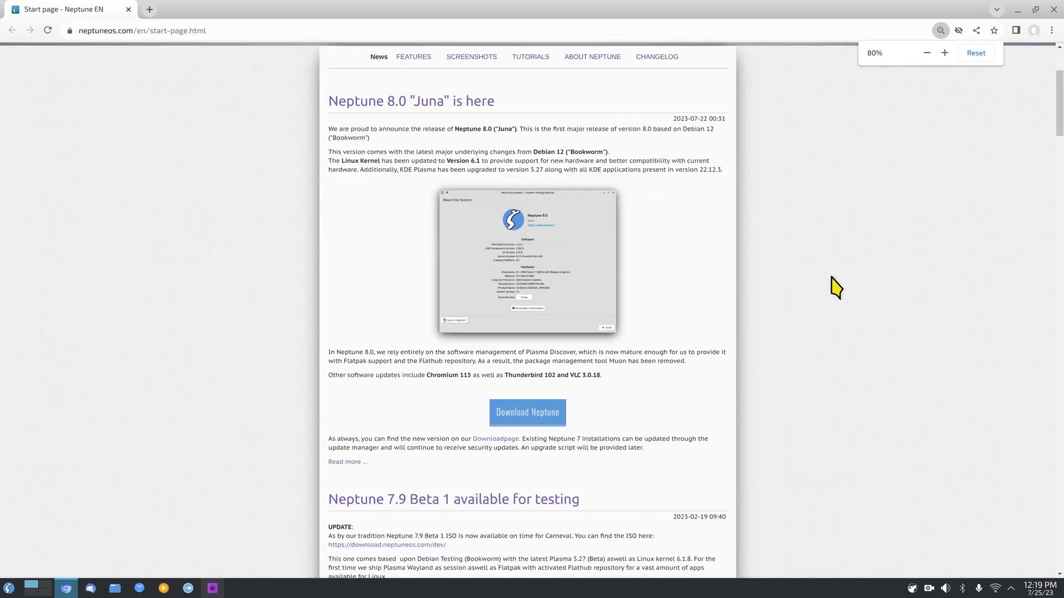
scroll(835, 288, "up", 4)
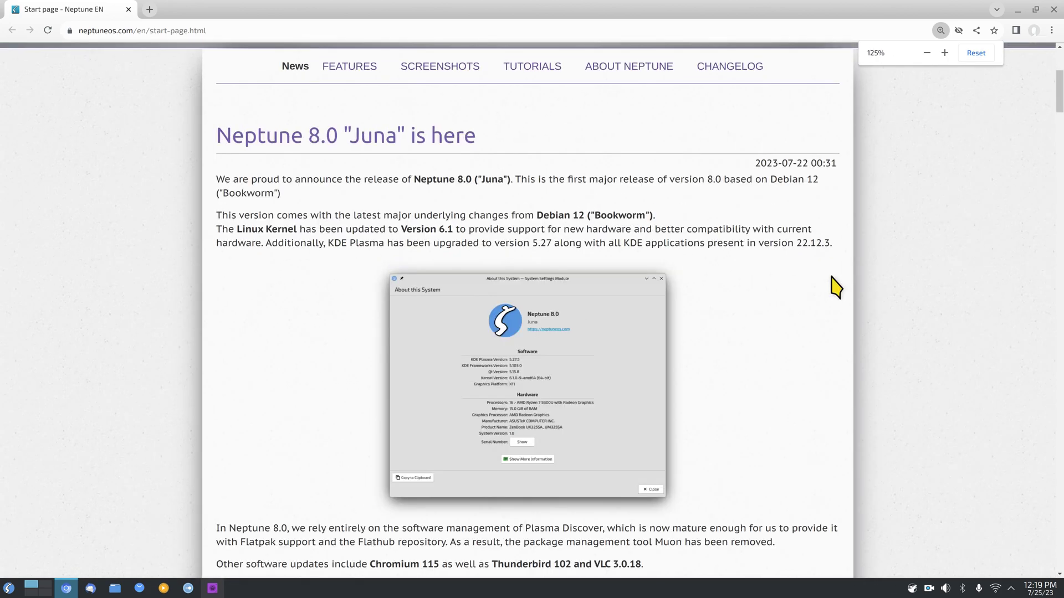
scroll(835, 288, "up", 1)
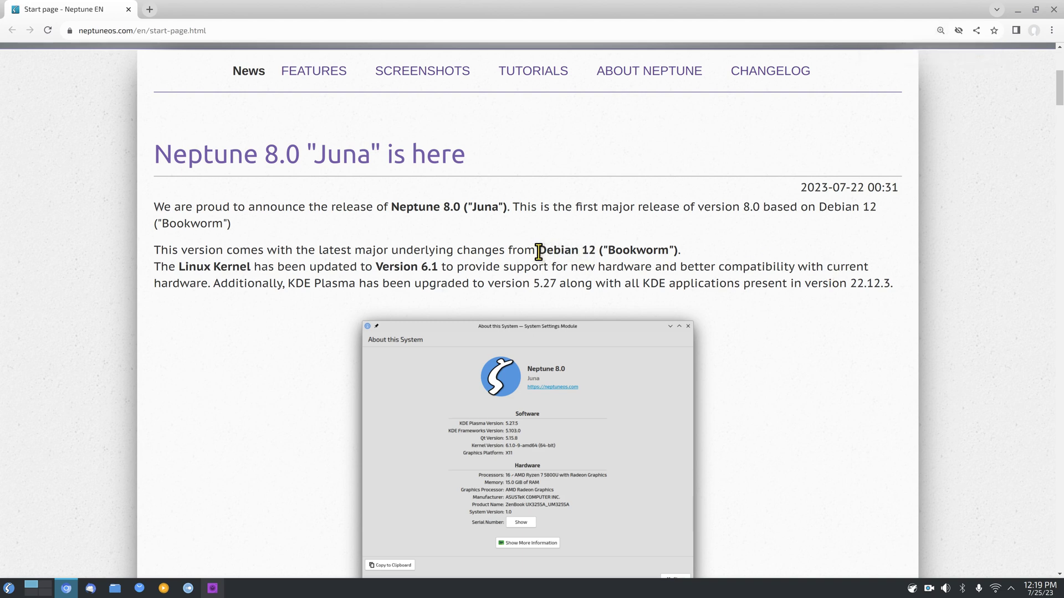
Step: Select the Debian 12 ("Bookworm") text, set page zoom to 125%, and open a new tab
left_click_drag(537, 251, 677, 250)
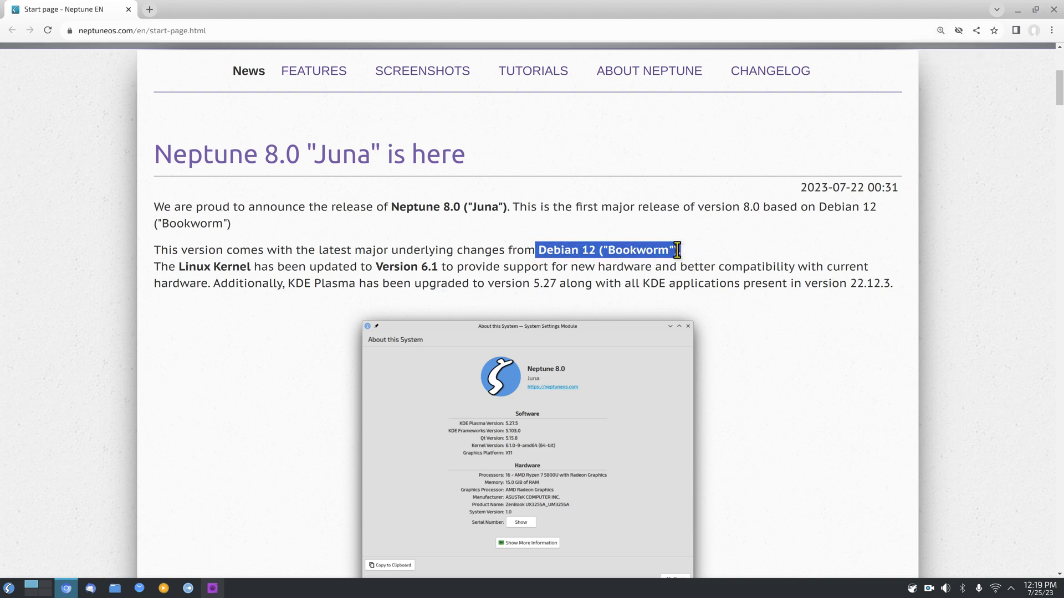
scroll(677, 250, "down", 5)
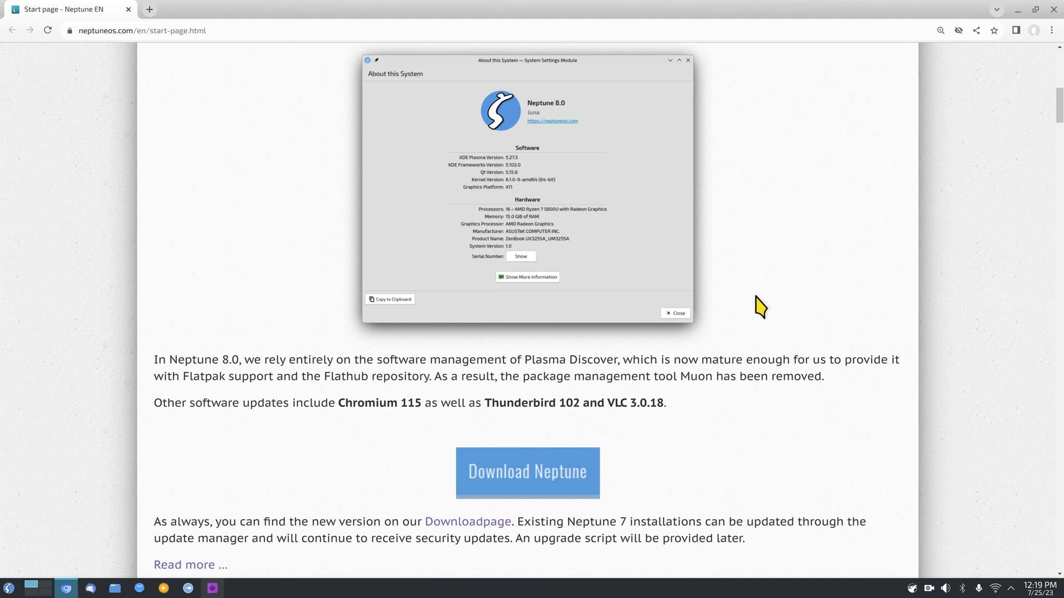
key("ctrl+minus")
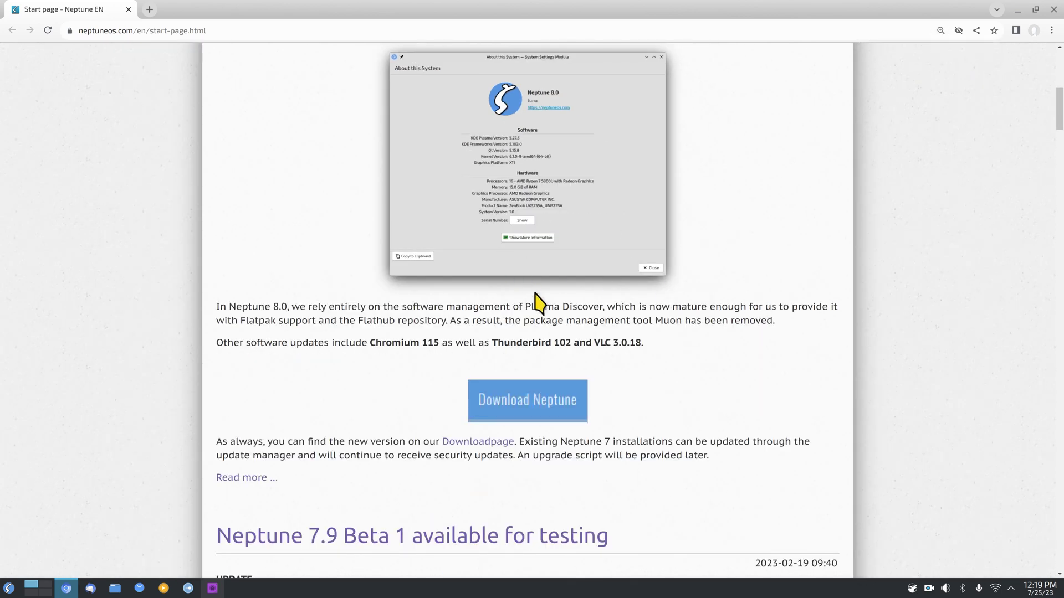
key("ctrl+t")
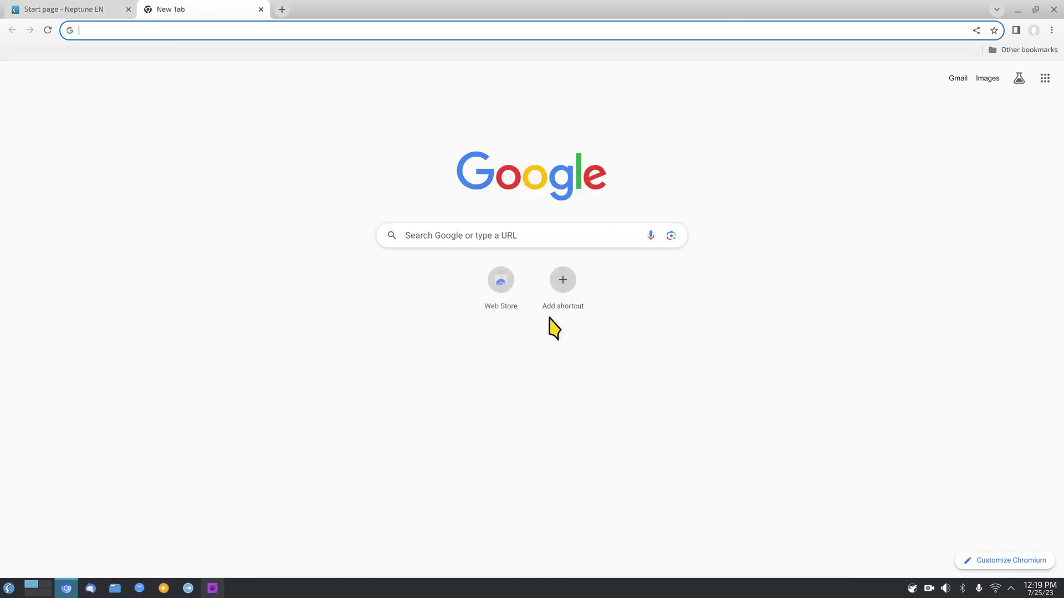
Step: Search Google for 'google news', open Google News, and zoom it to 110%
left_click(457, 238)
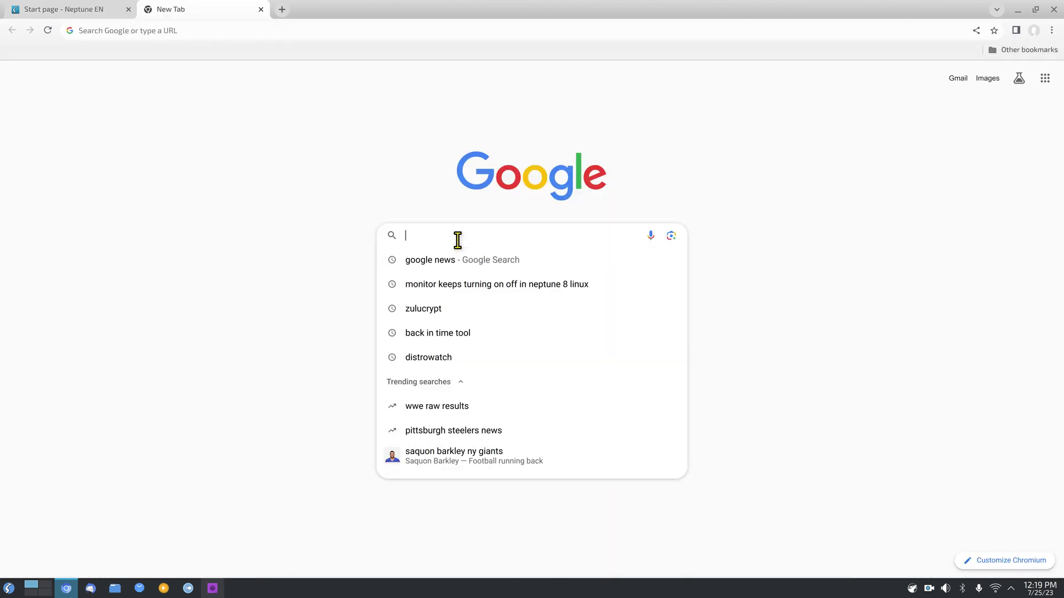
left_click(460, 267)
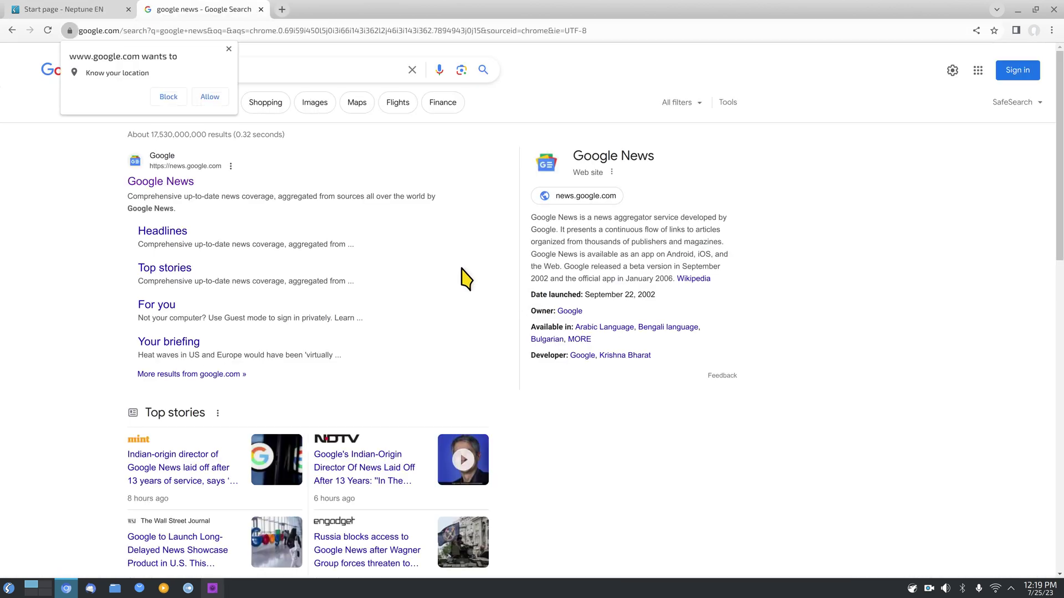
left_click(163, 183)
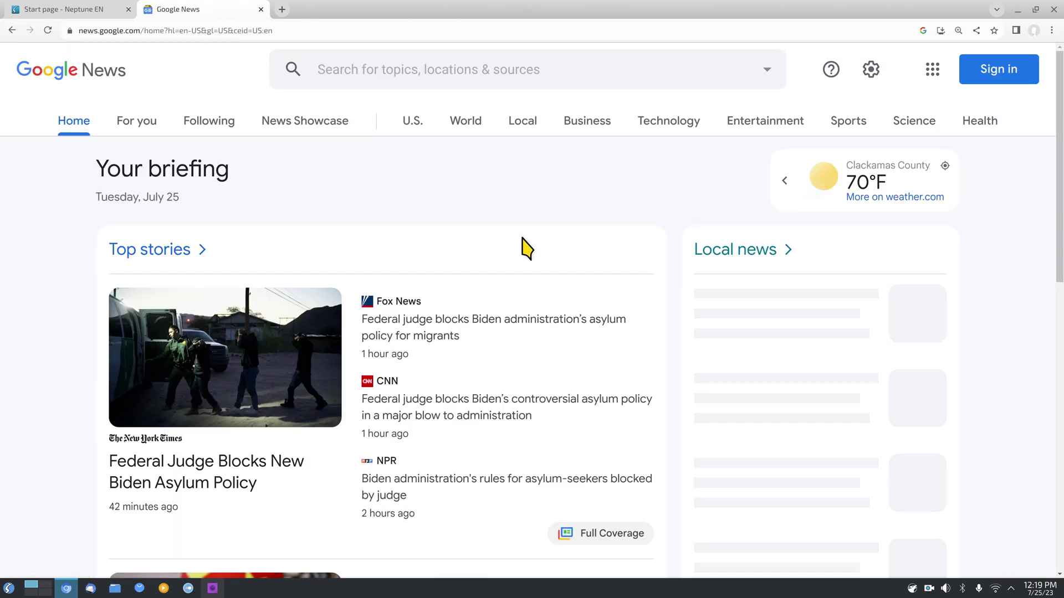
key("ctrl+minus")
key("ctrl+minus")
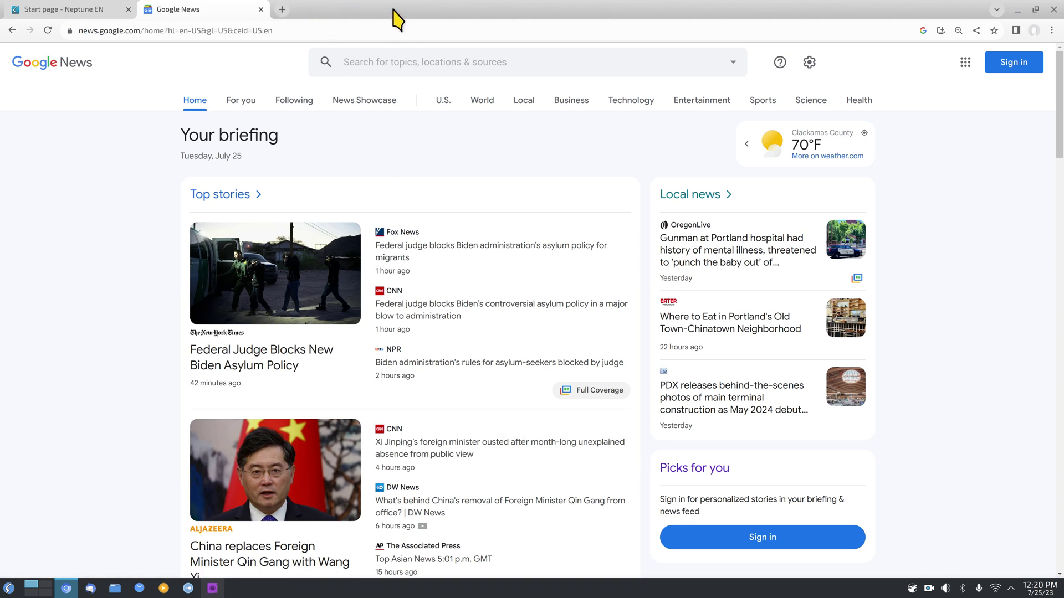
scroll(575, 535, "down", 3)
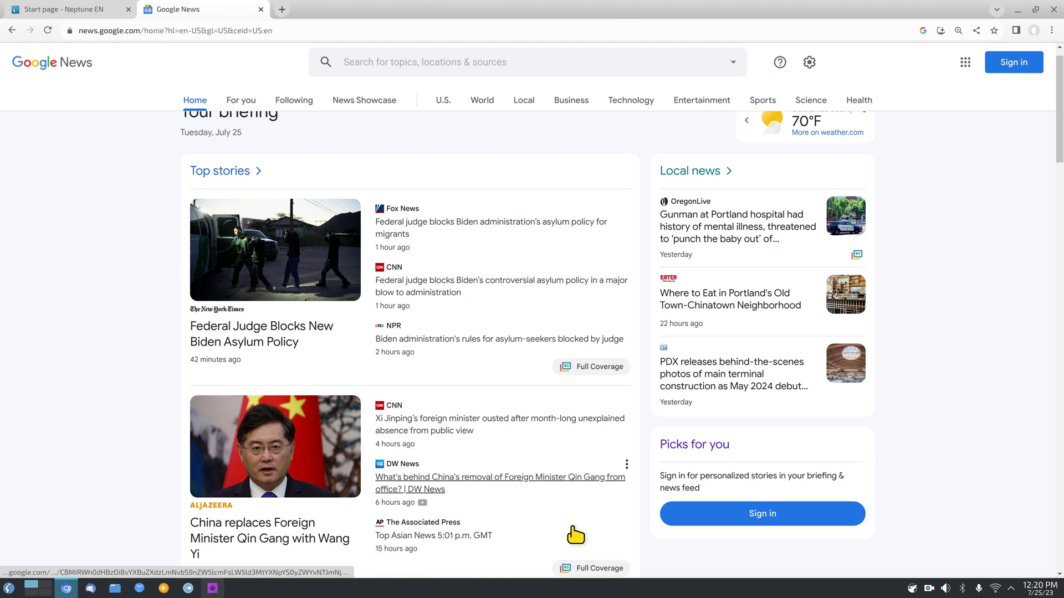
Step: Open the CNN asylum ruling, Lowes employee and IMF forecasts stories in background tabs
middle_click(483, 177)
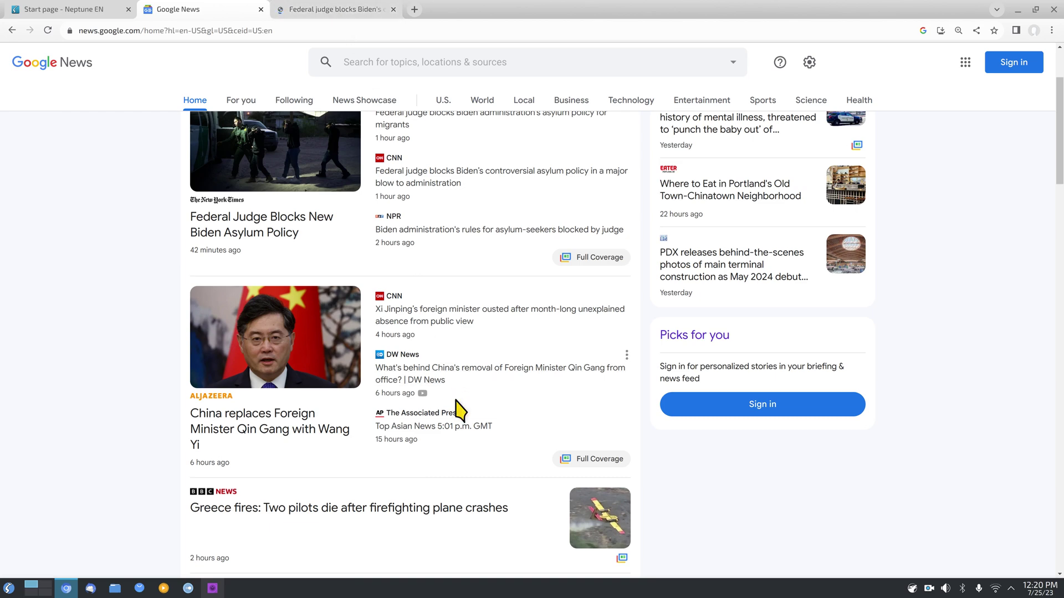
scroll(458, 408, "down", 6)
scroll(458, 408, "down", 2)
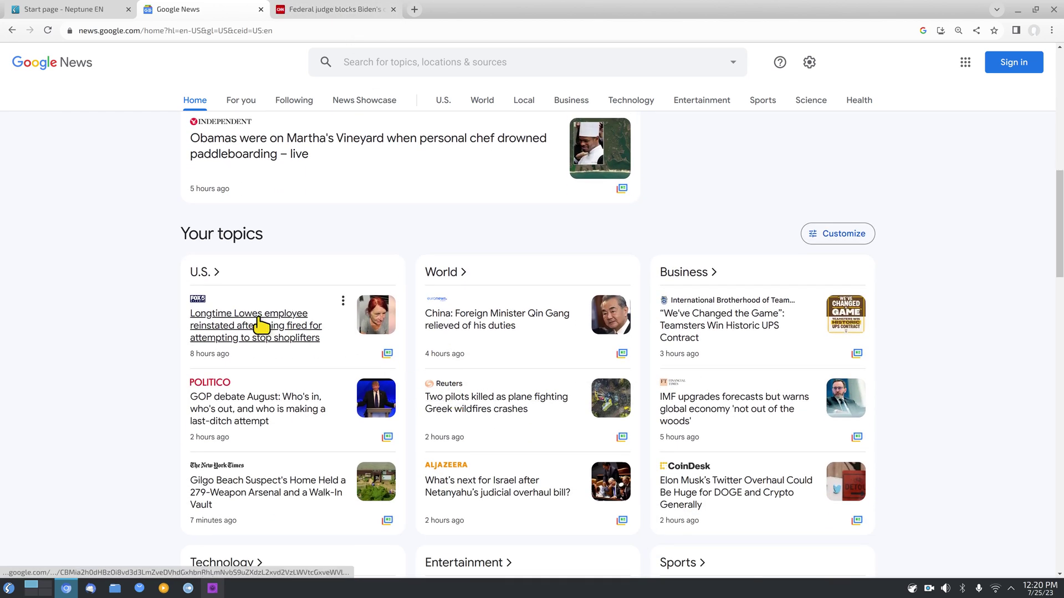
middle_click(238, 316)
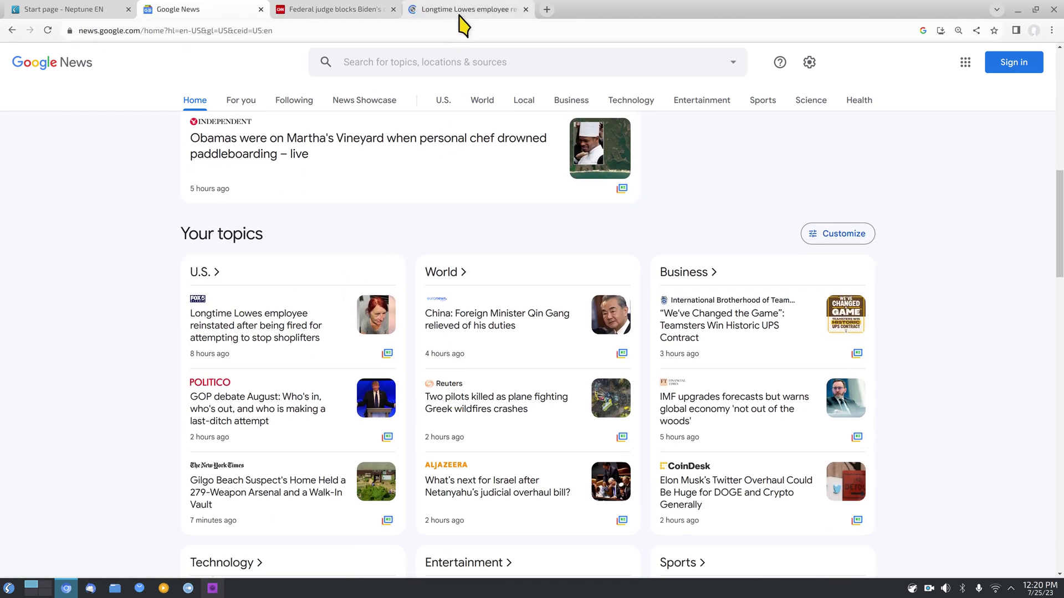
middle_click(722, 407)
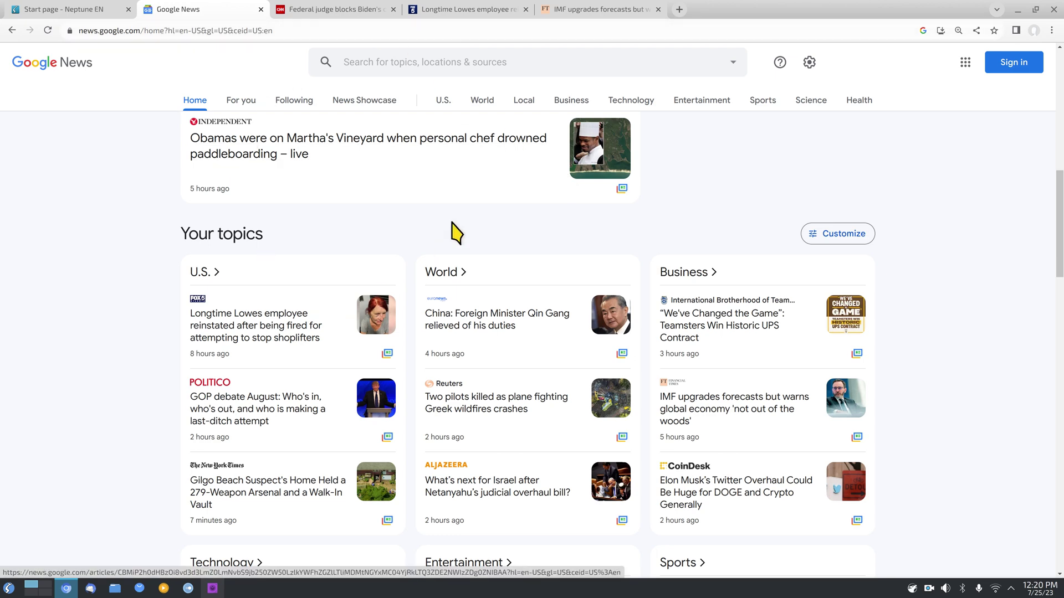
Step: View each of the three story tabs in turn, then return to Google News
left_click(358, 11)
left_click(440, 12)
left_click(590, 11)
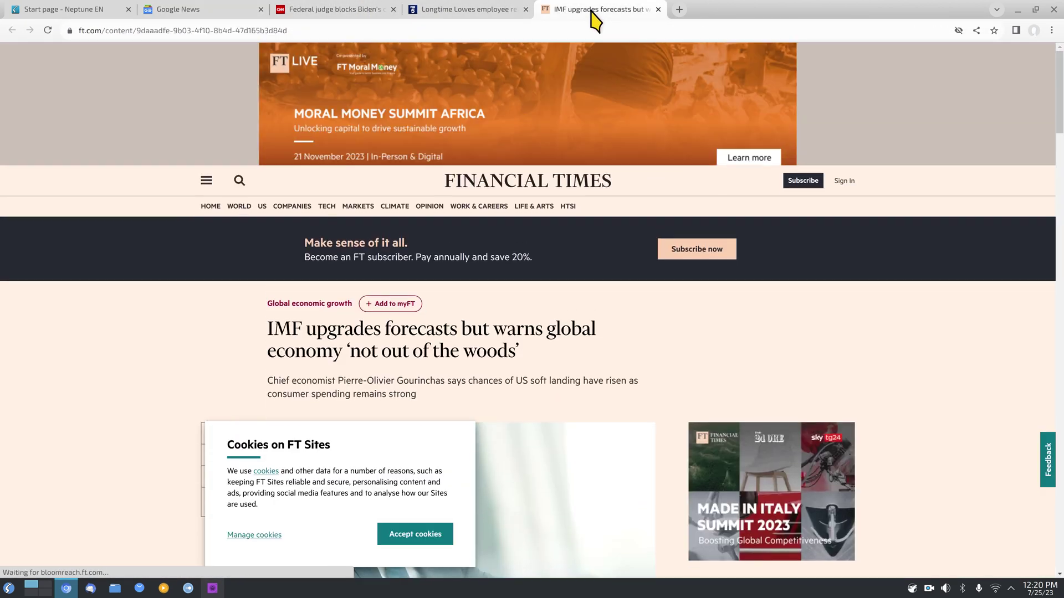
left_click(471, 11)
left_click(308, 11)
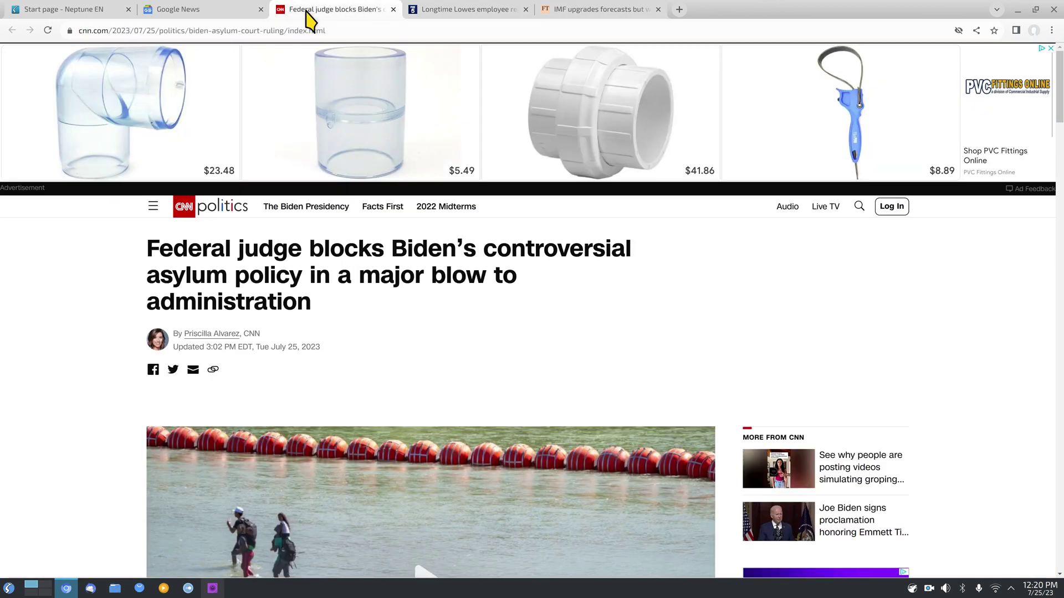
left_click(219, 14)
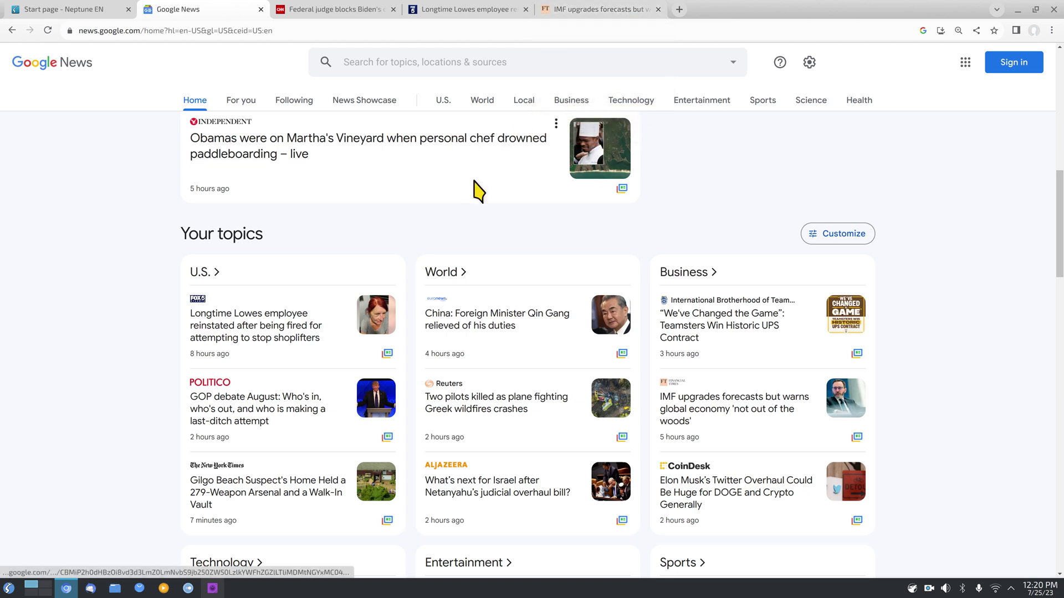
Step: Close the Lowes, CNN, IMF, Neptune start page and Google News tabs, closing Chromium
middle_click(468, 12)
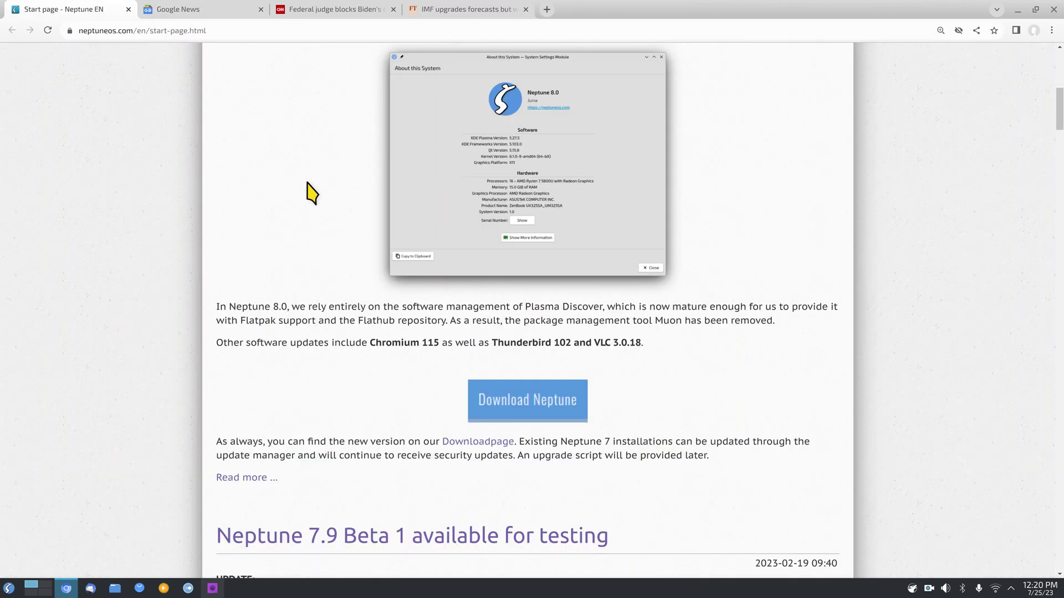
middle_click(328, 13)
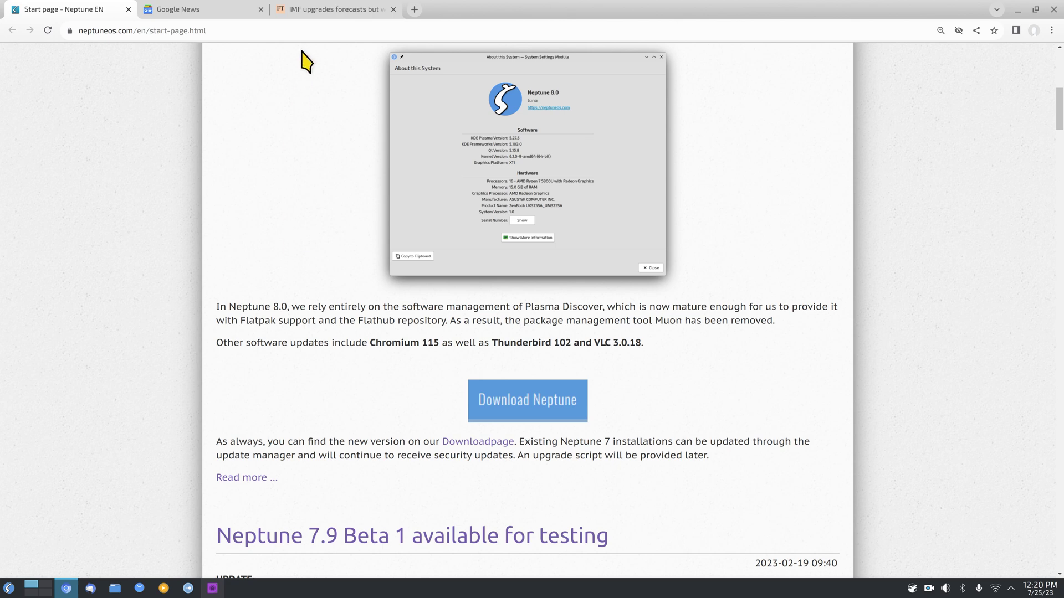
middle_click(324, 11)
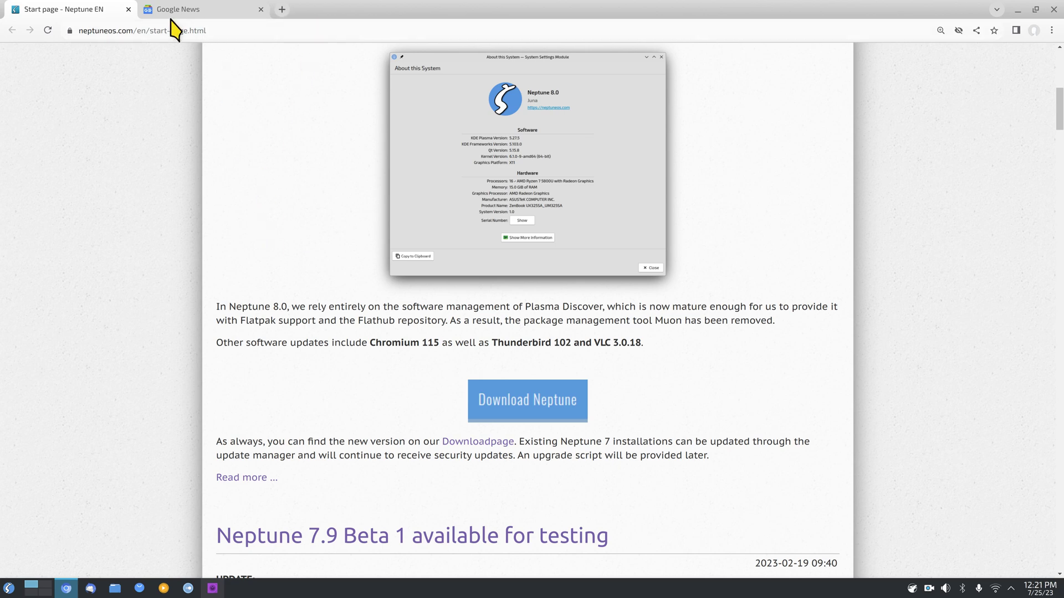
middle_click(83, 12)
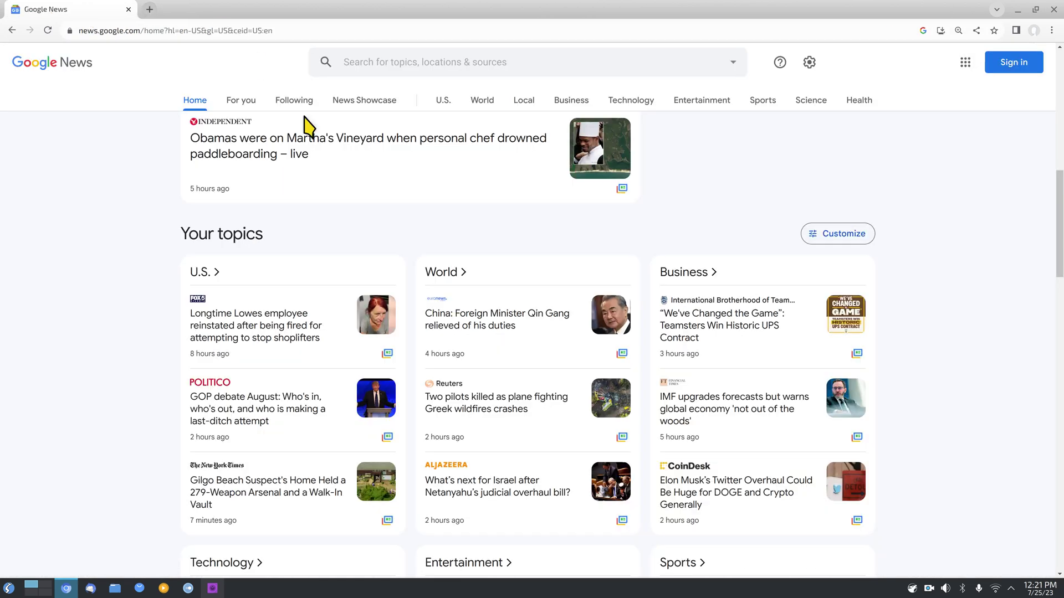
middle_click(67, 11)
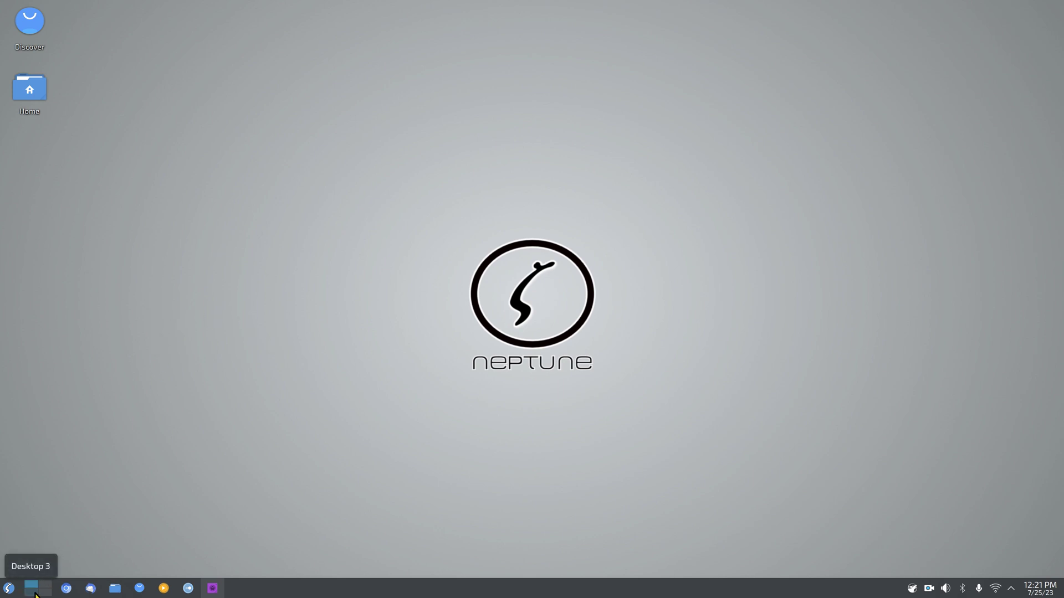
Step: Open the Kickoff launcher from the taskbar's start button
left_click(10, 590)
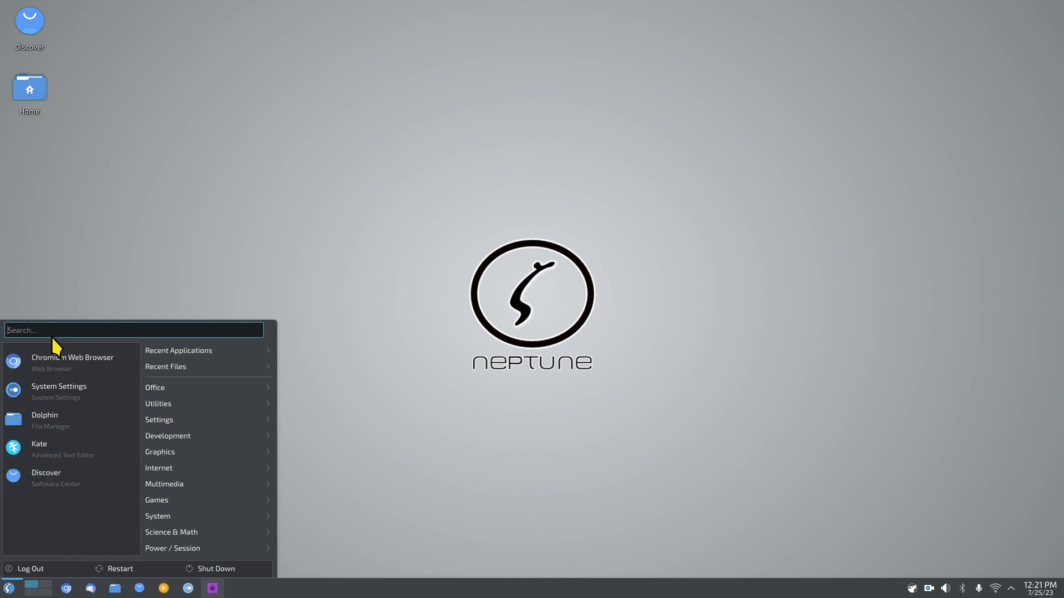
Step: Launch LibreOffice Writer from the launcher's Office category
mouse_move(188, 395)
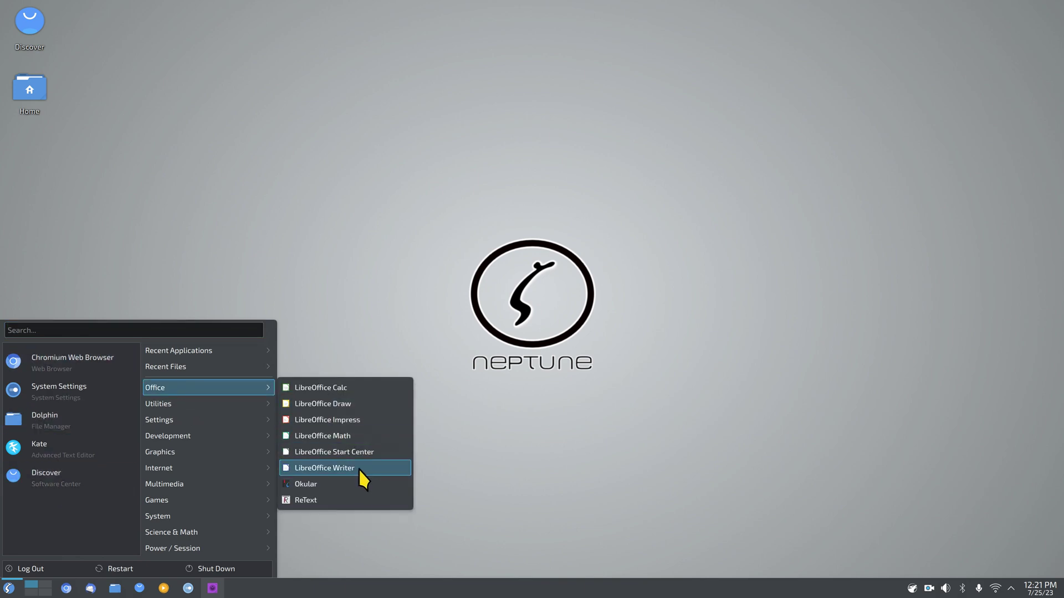
left_click(347, 469)
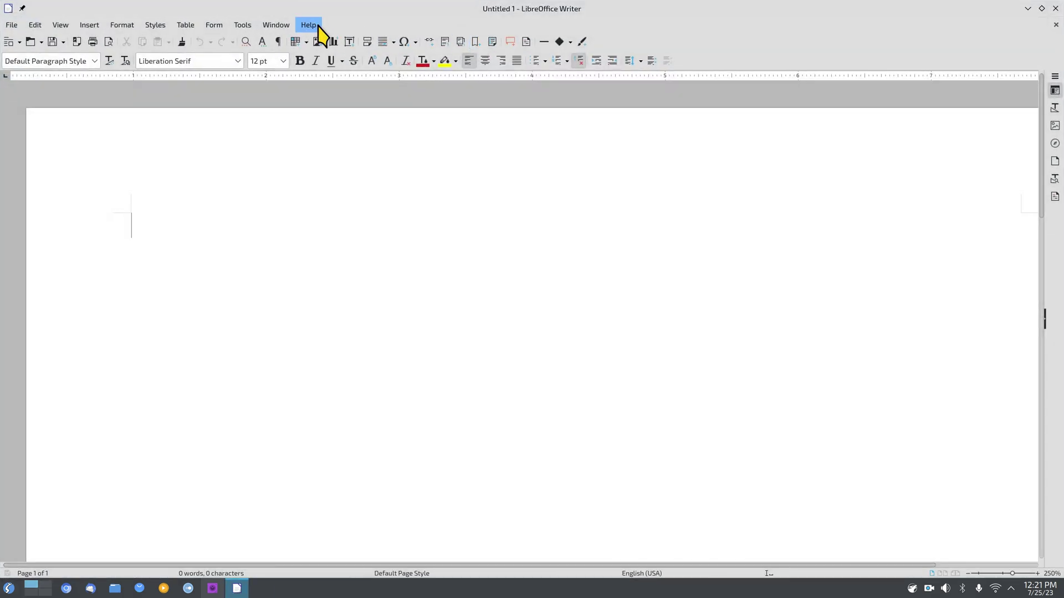
Step: Confirm version 7.4.7.2 in Help > About LibreOffice, then quit Writer with Ctrl+Q
left_click(308, 26)
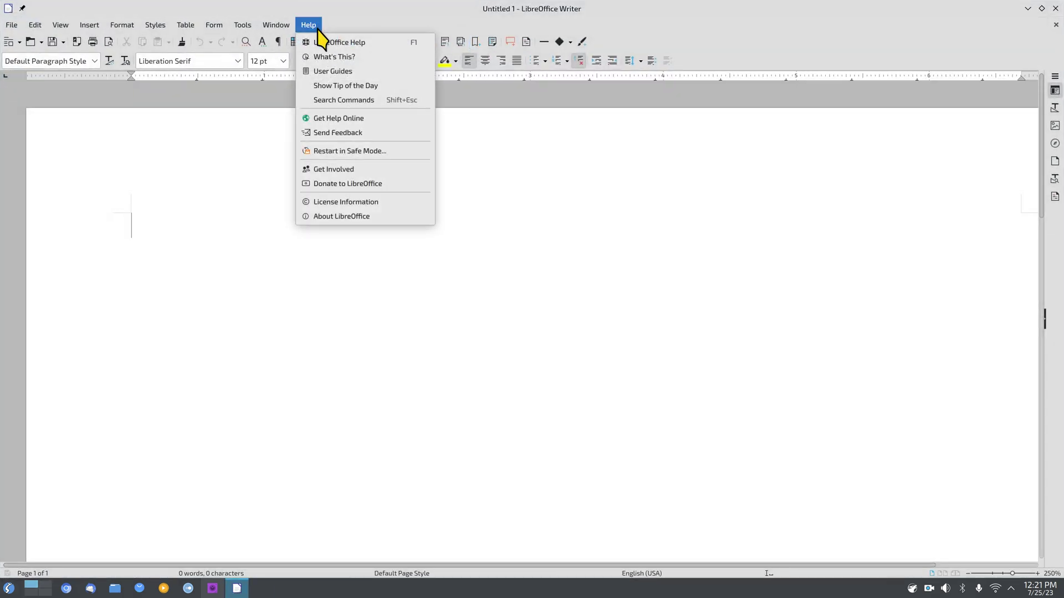
left_click(344, 216)
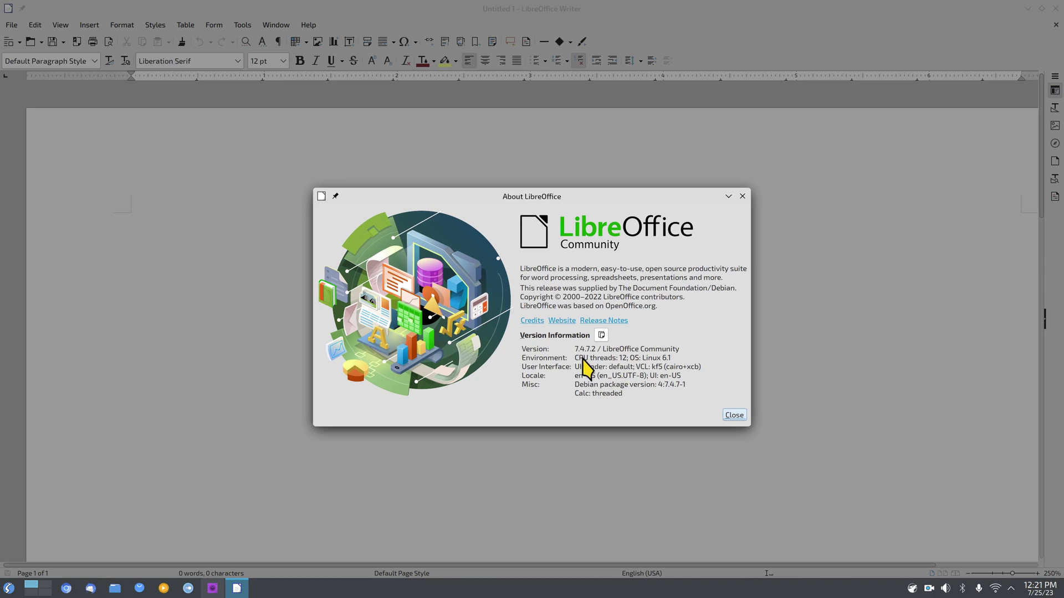
left_click(734, 415)
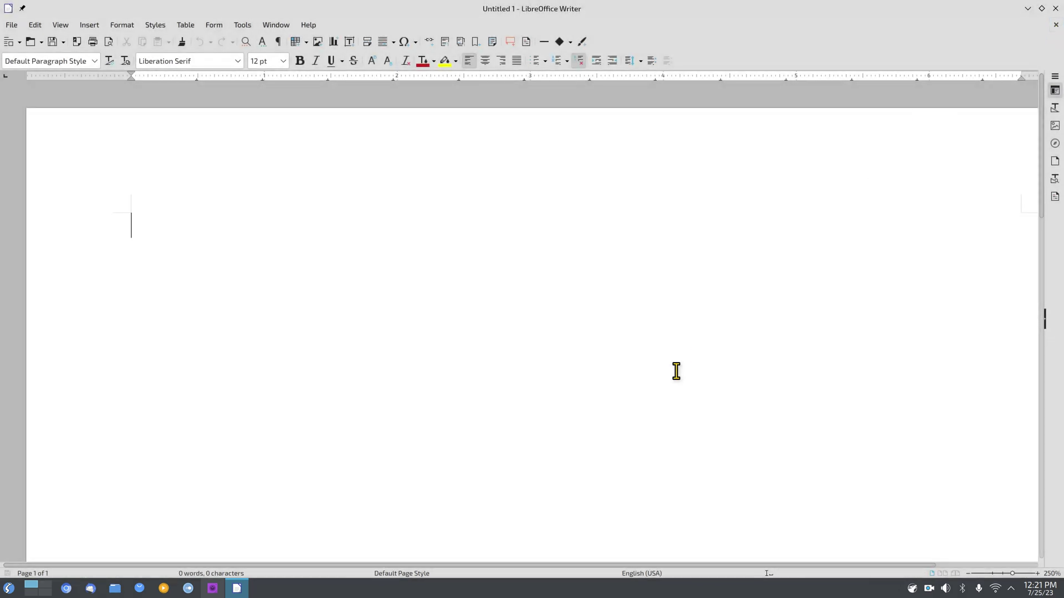
key("ctrl+q")
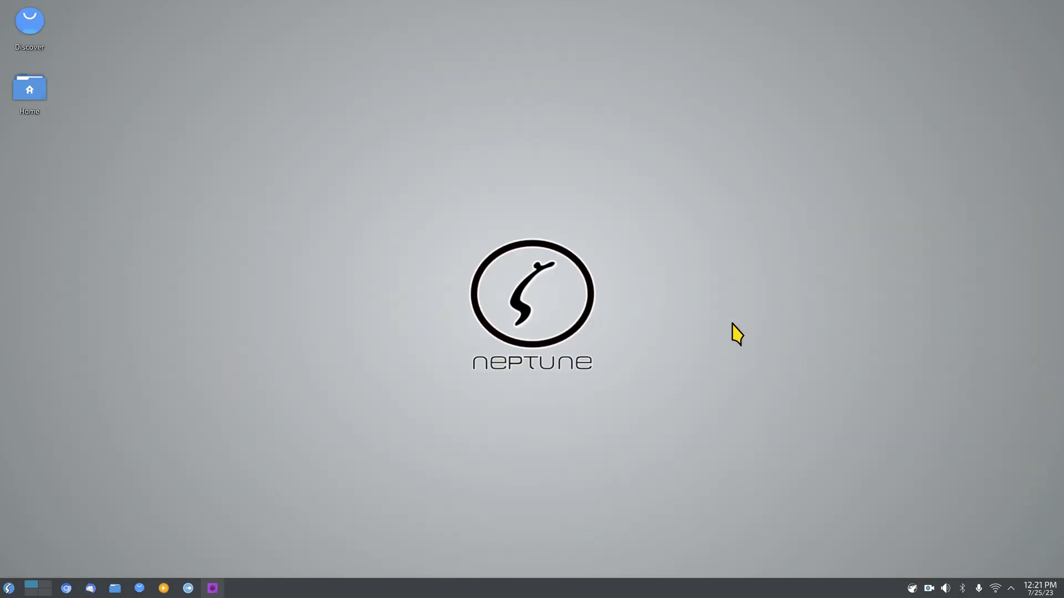
Step: Open the launcher with the Meta key and show the Utilities and Office app lists
key("super")
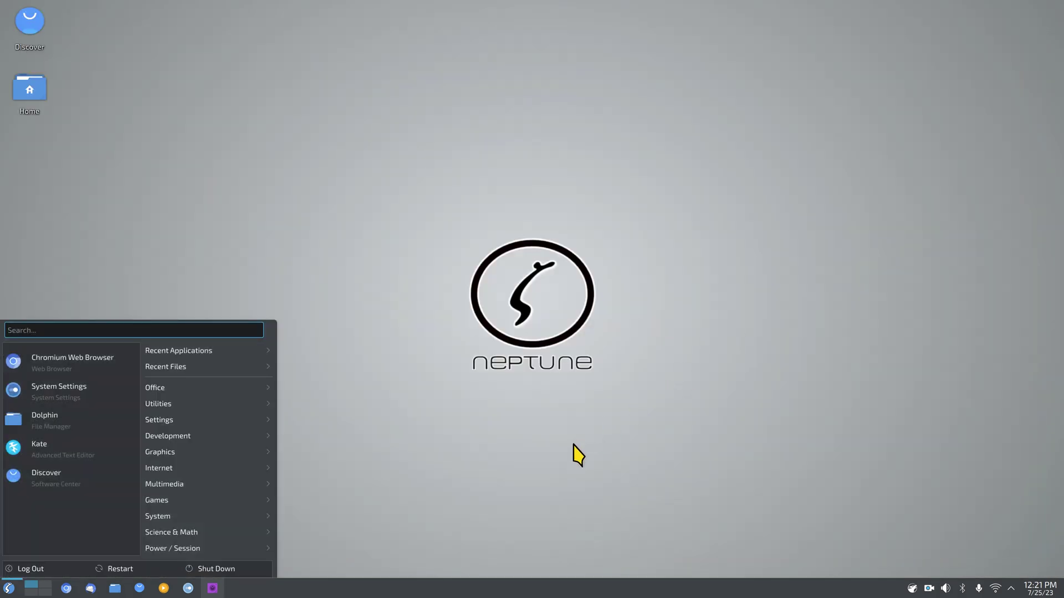
mouse_move(167, 403)
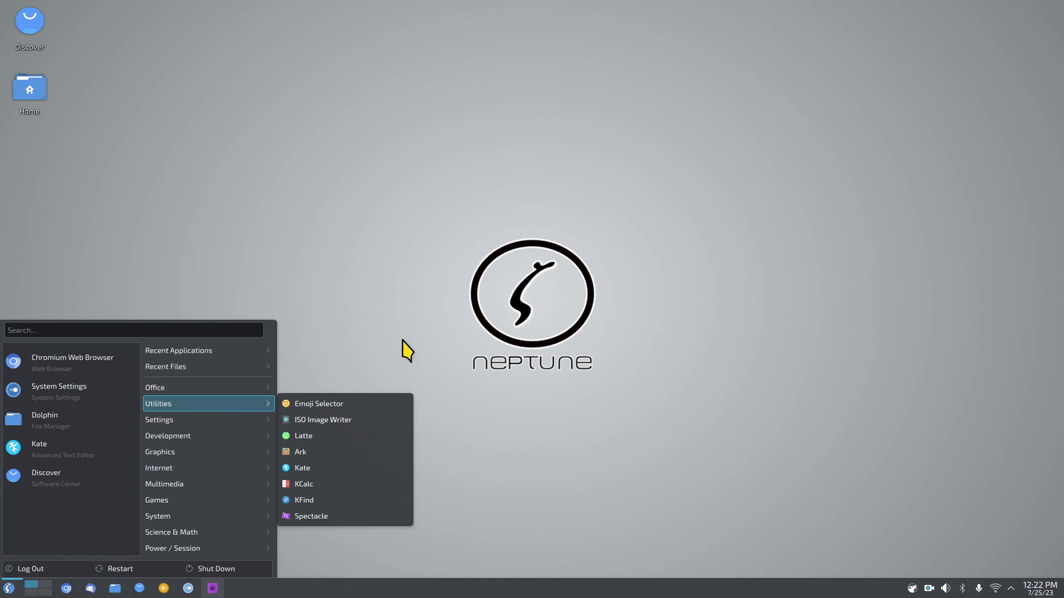
mouse_move(212, 388)
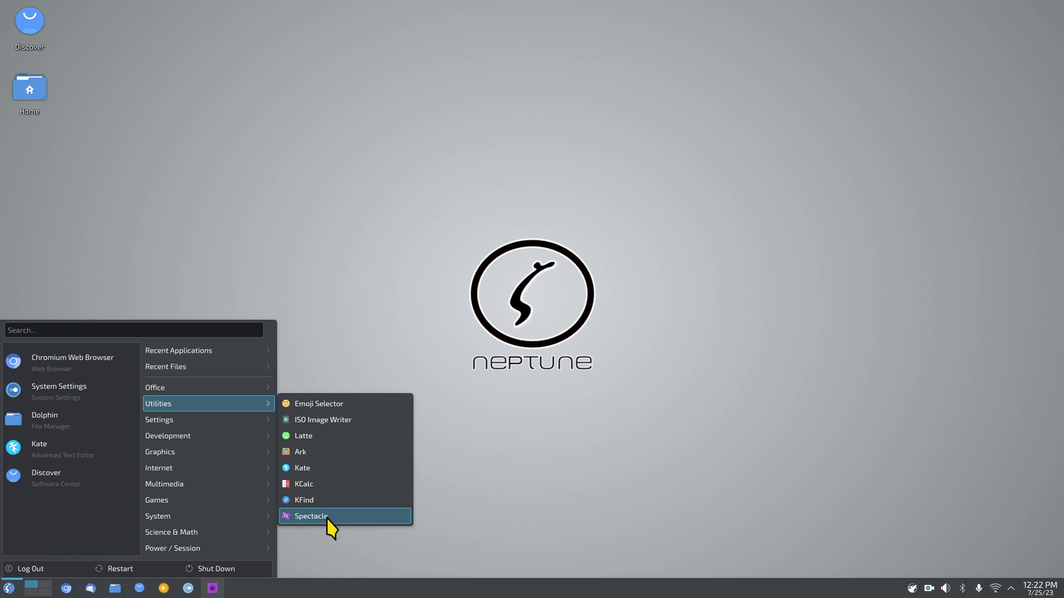
Step: Show the launcher's Settings, Development, Graphics, Internet and Multimedia app lists
mouse_move(205, 417)
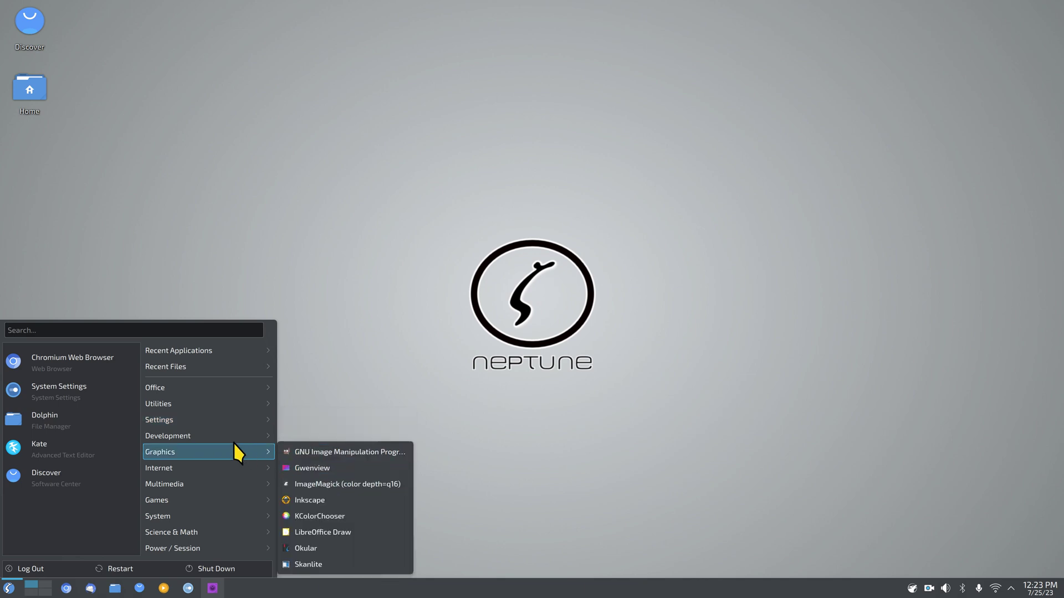
mouse_move(220, 435)
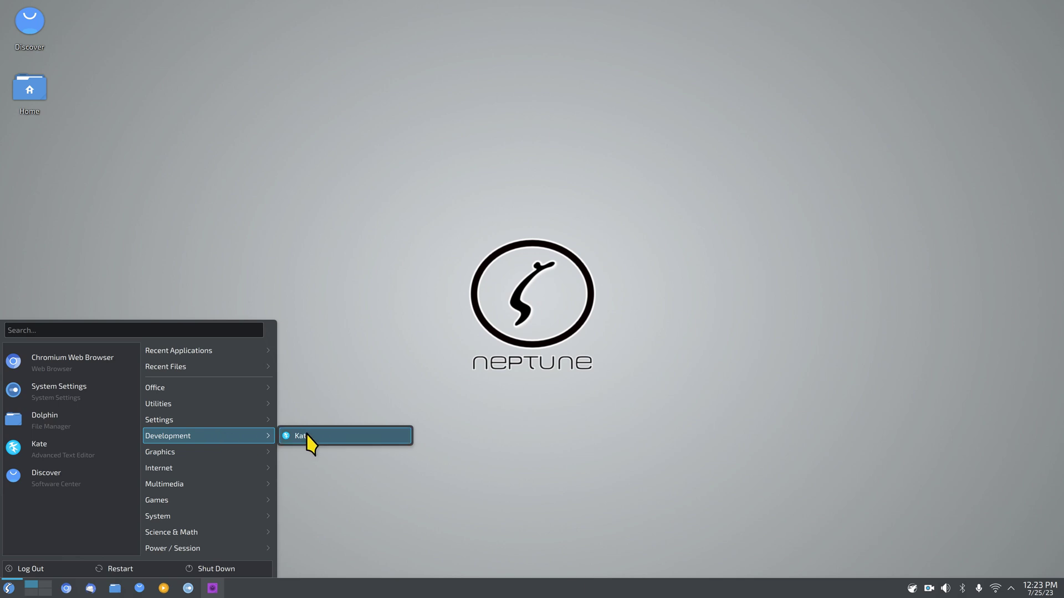
mouse_move(243, 450)
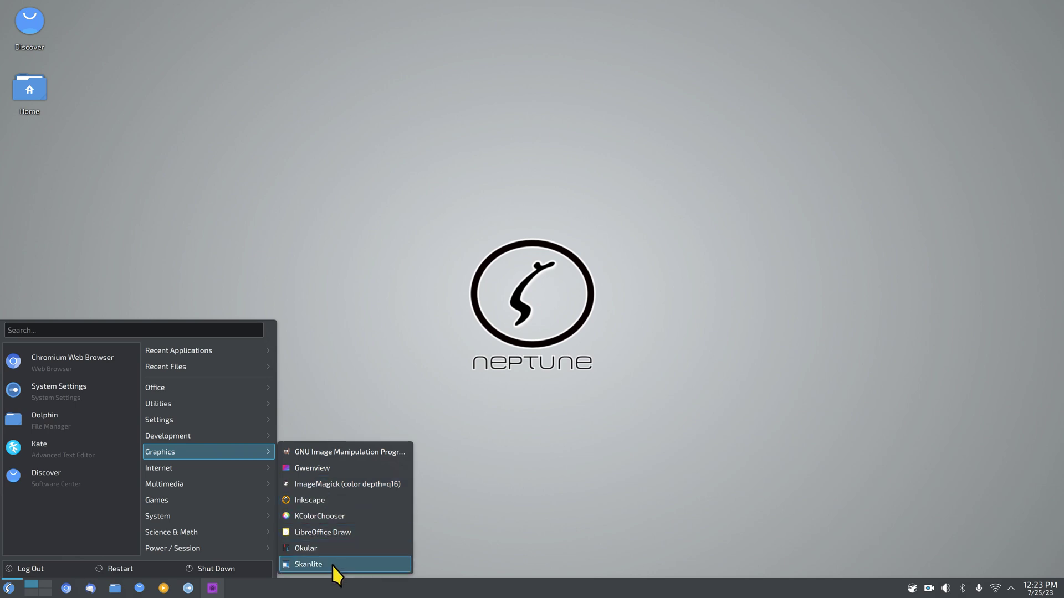
mouse_move(218, 475)
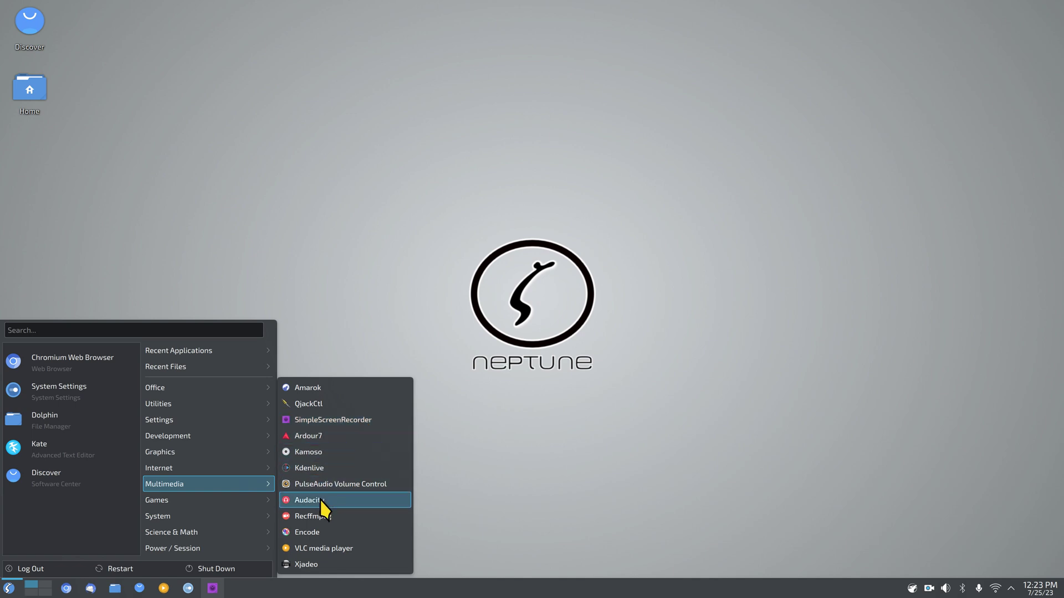
mouse_move(228, 506)
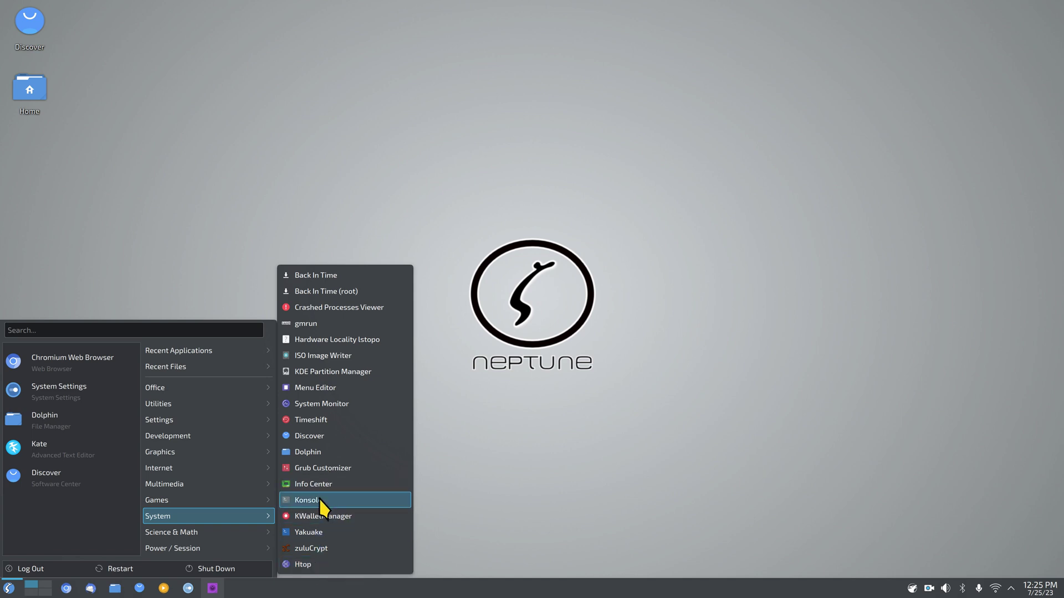
mouse_move(274, 535)
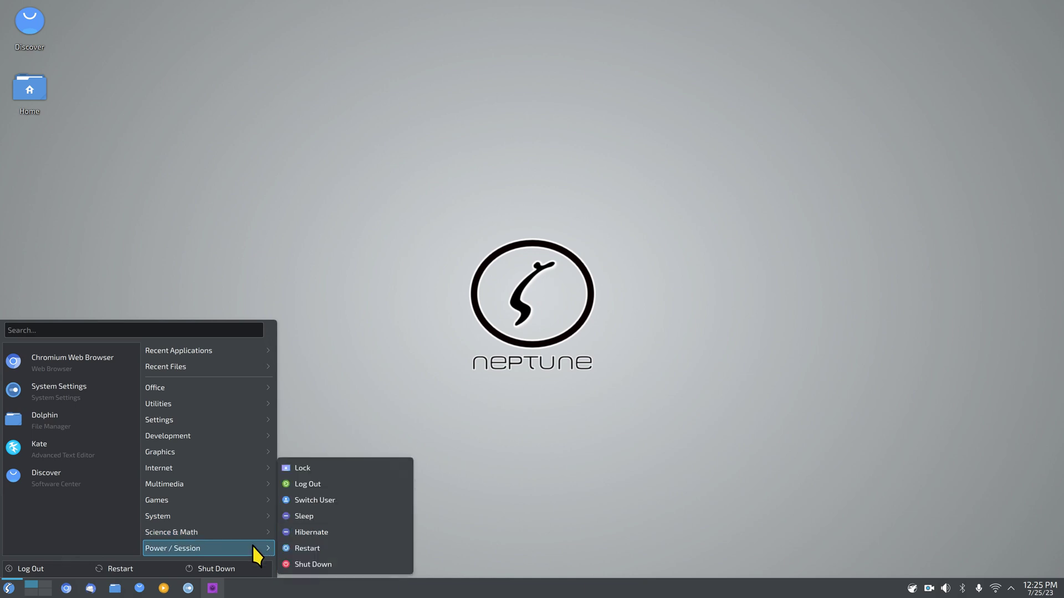
Step: Cancel the Shut Down countdown, then reopen the launcher and dismiss it by clicking the desktop
left_click(228, 569)
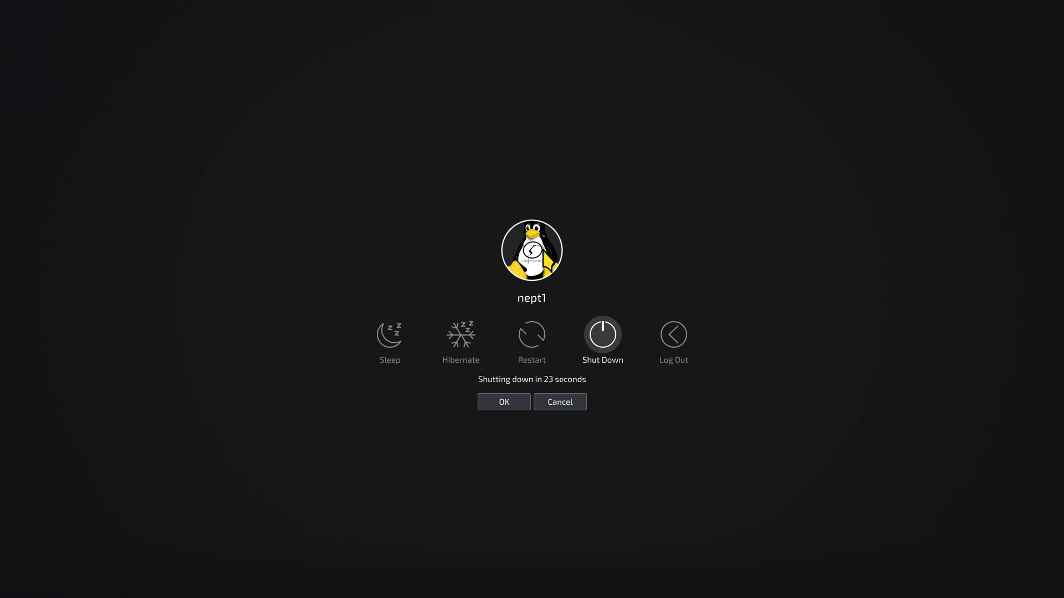
left_click(564, 401)
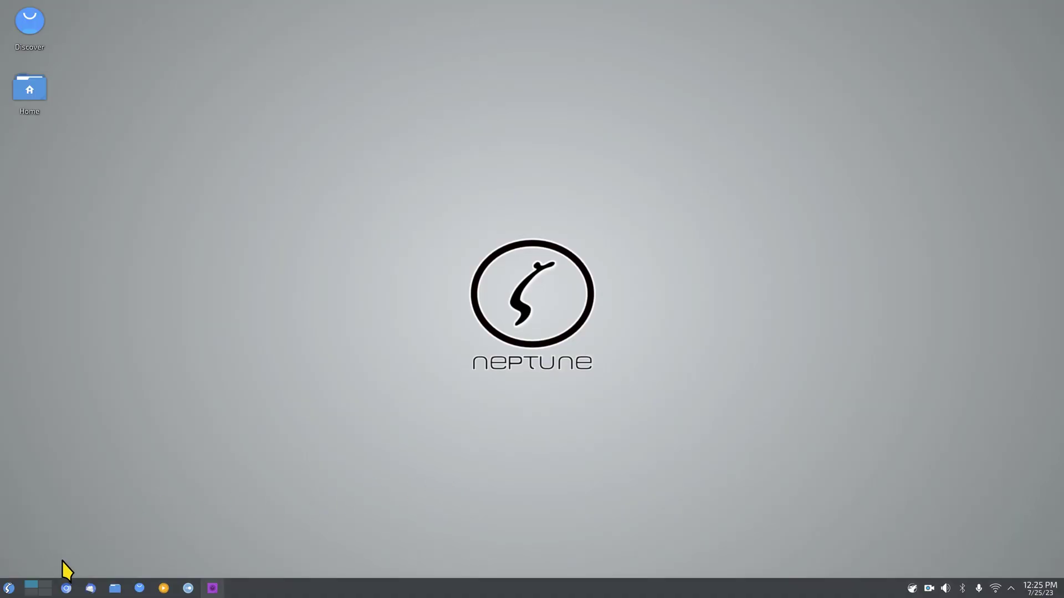
left_click(7, 588)
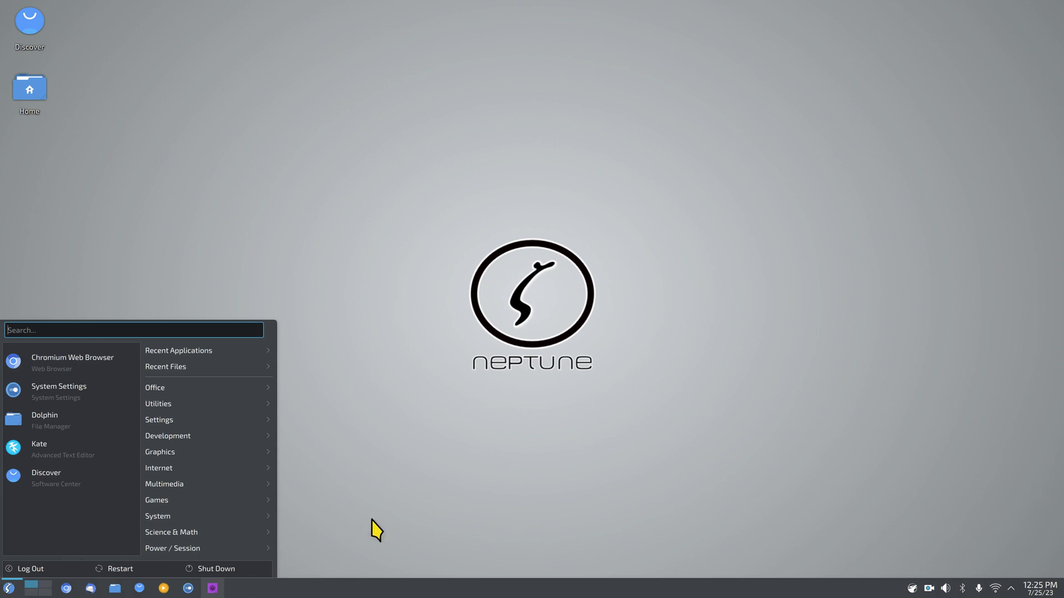
left_click(351, 370)
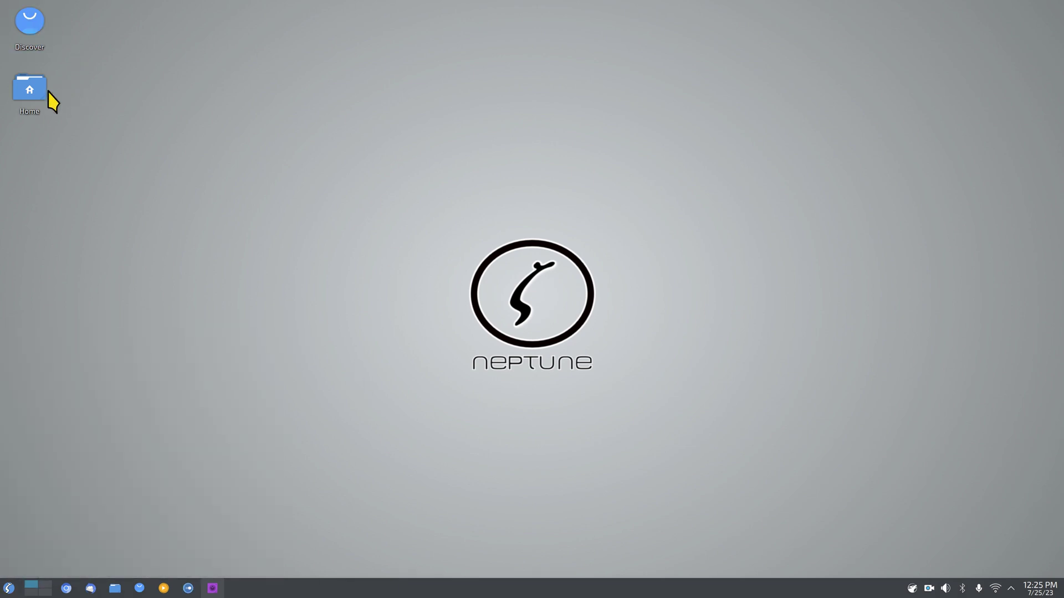
Step: Open Home in Dolphin, set the zoom slider to medium and show hidden files
double_click(29, 90)
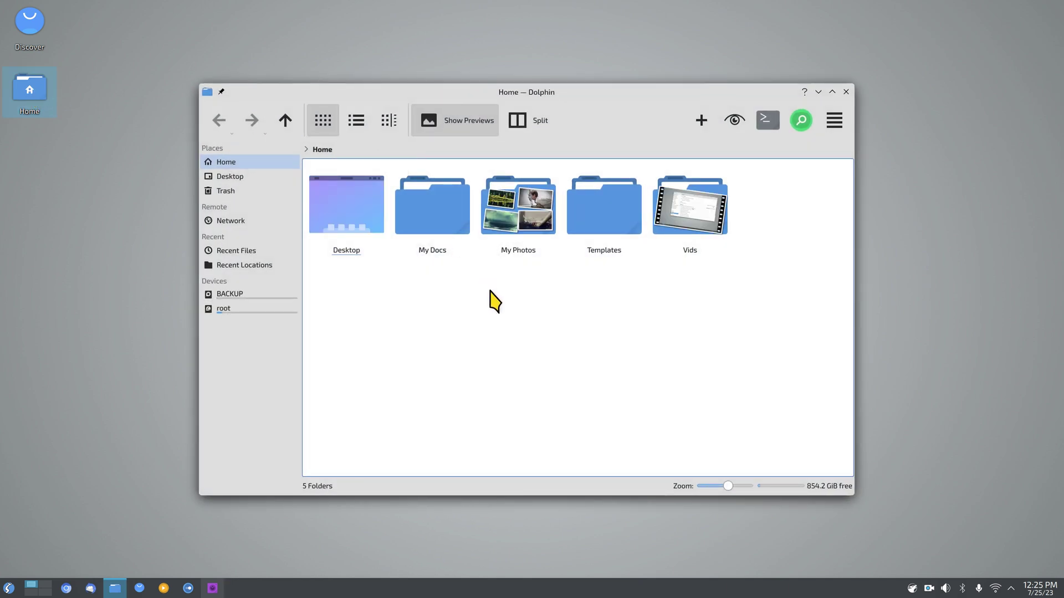
scroll(515, 361, "down", 5, "ctrl")
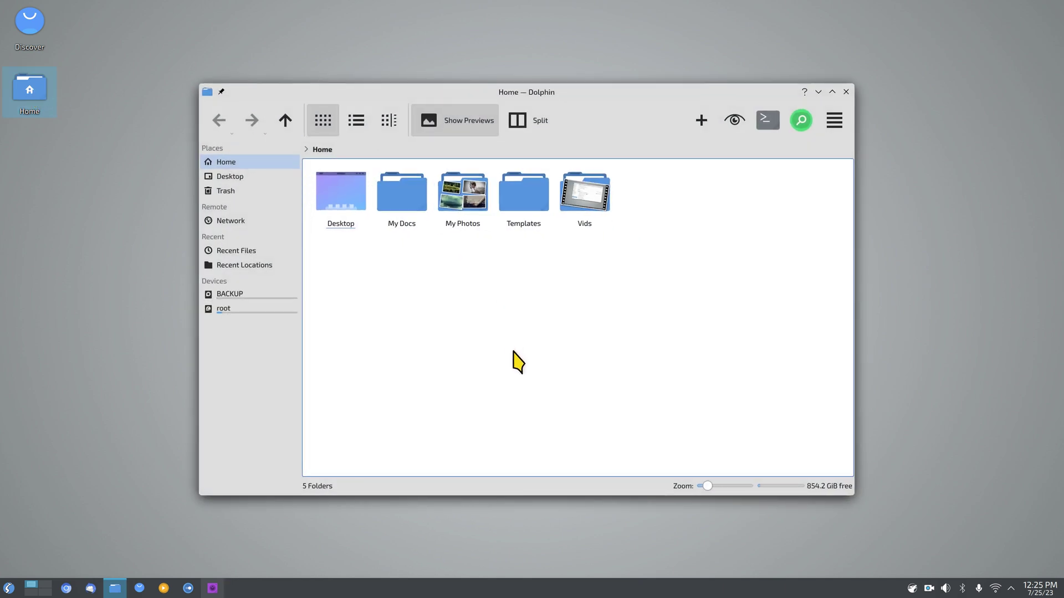
scroll(517, 380, "up", 3, "ctrl")
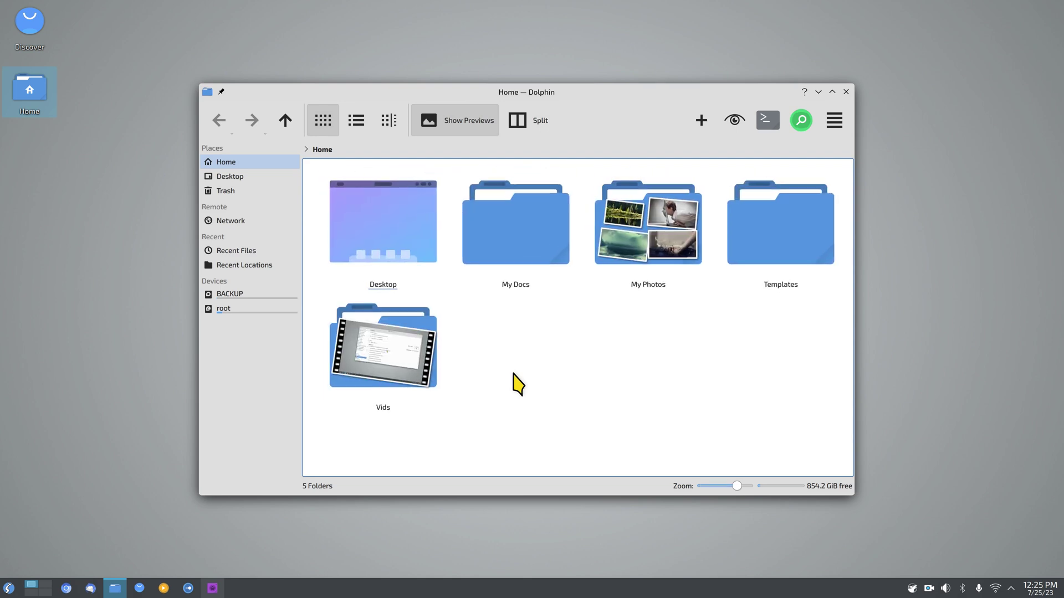
scroll(518, 383, "down", 3, "ctrl")
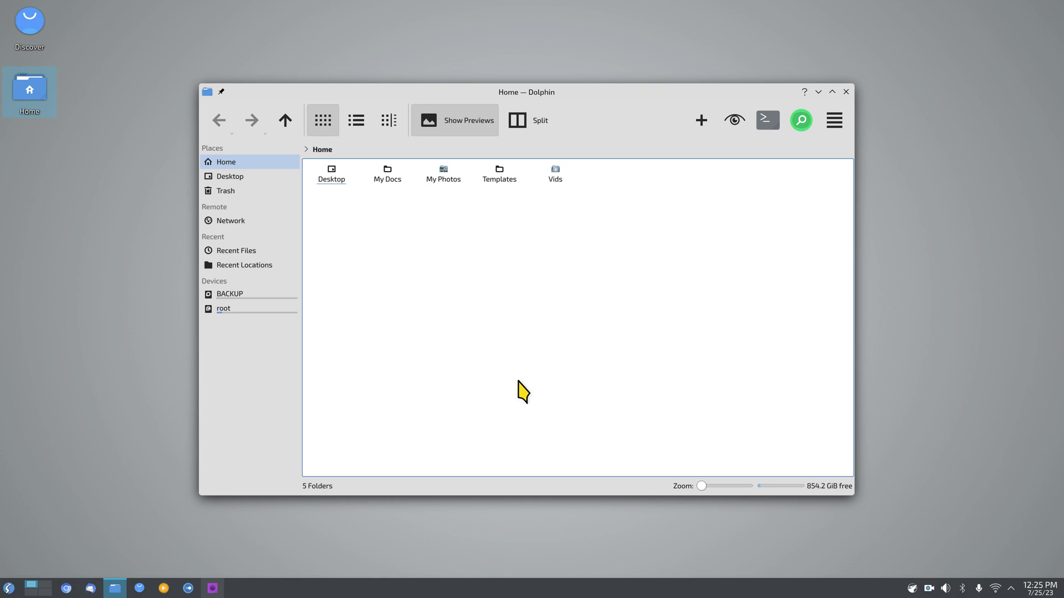
scroll(521, 390, "up", 3, "ctrl")
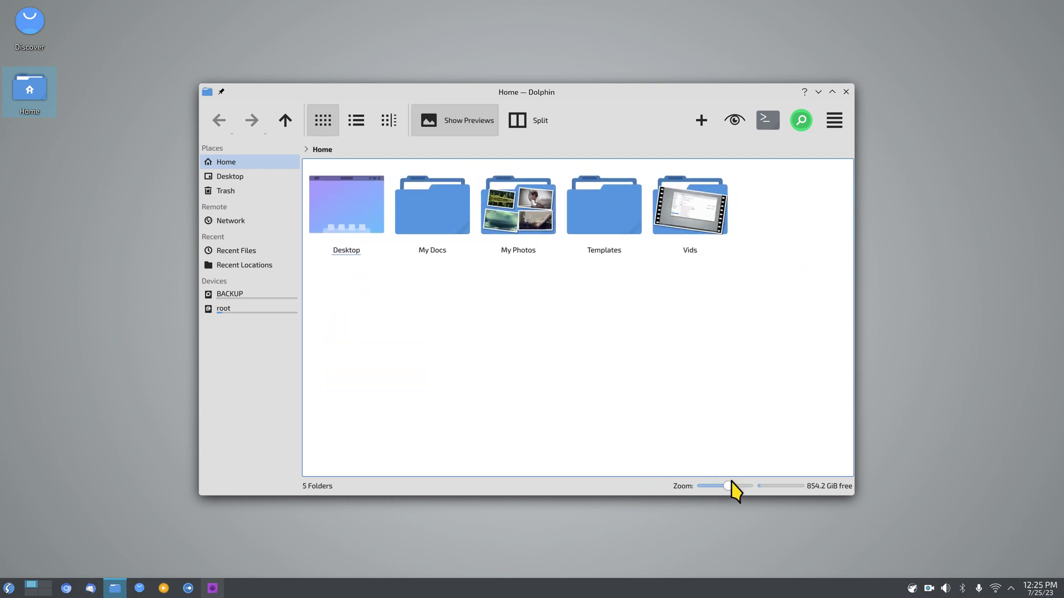
left_click_drag(731, 487, 725, 487)
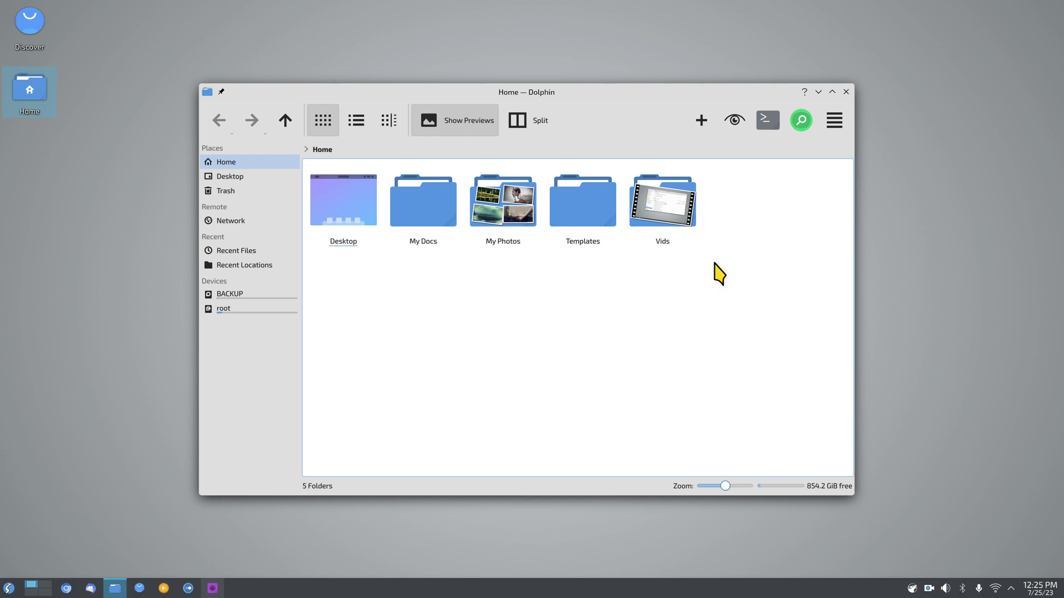
left_click(731, 123)
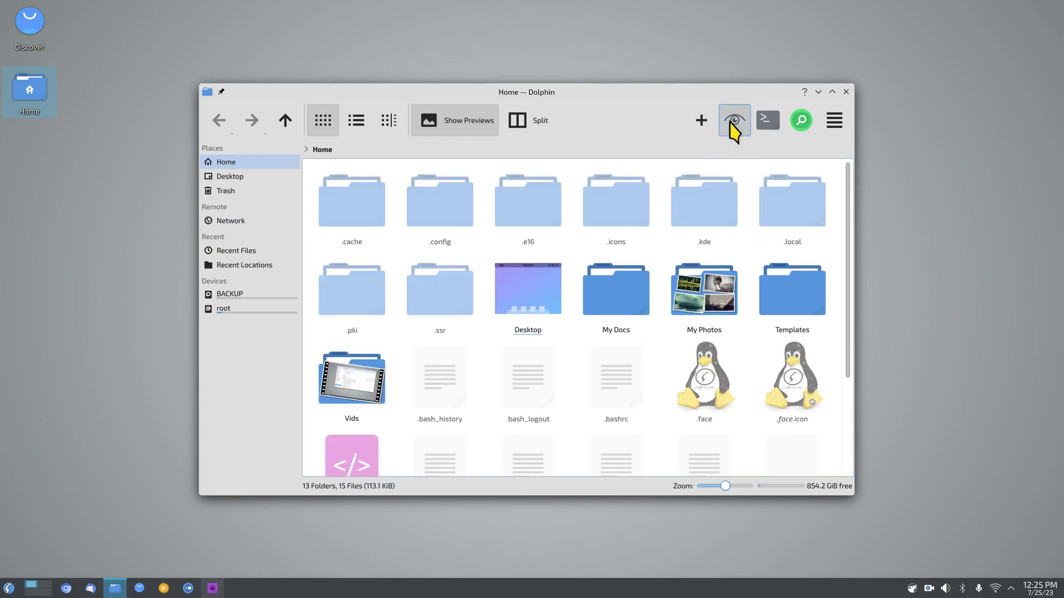
Step: Open the hidden .icons folder, then go back to Home under Places
left_click(626, 220)
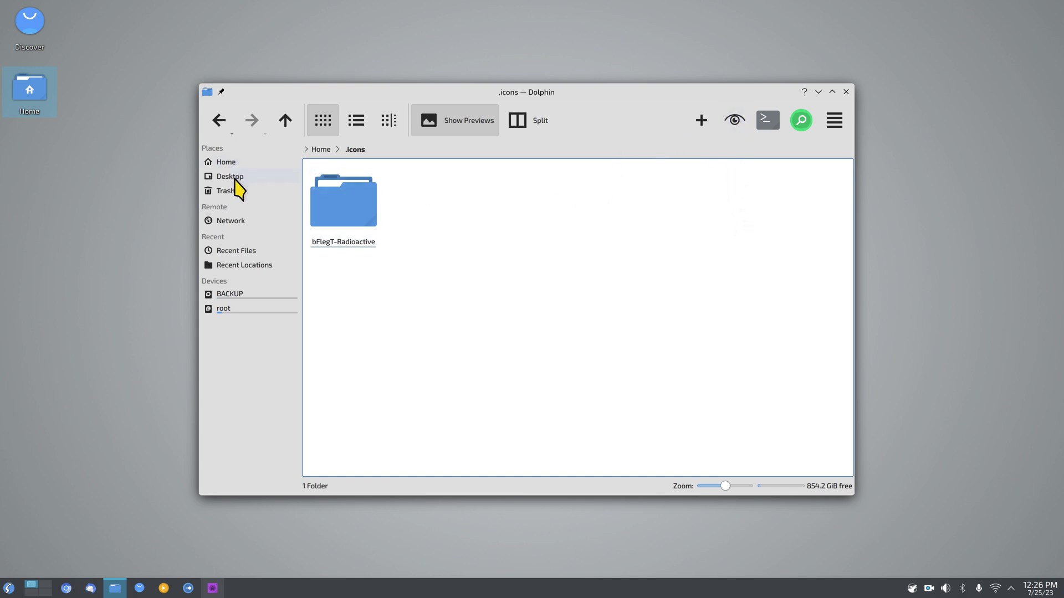
left_click(226, 162)
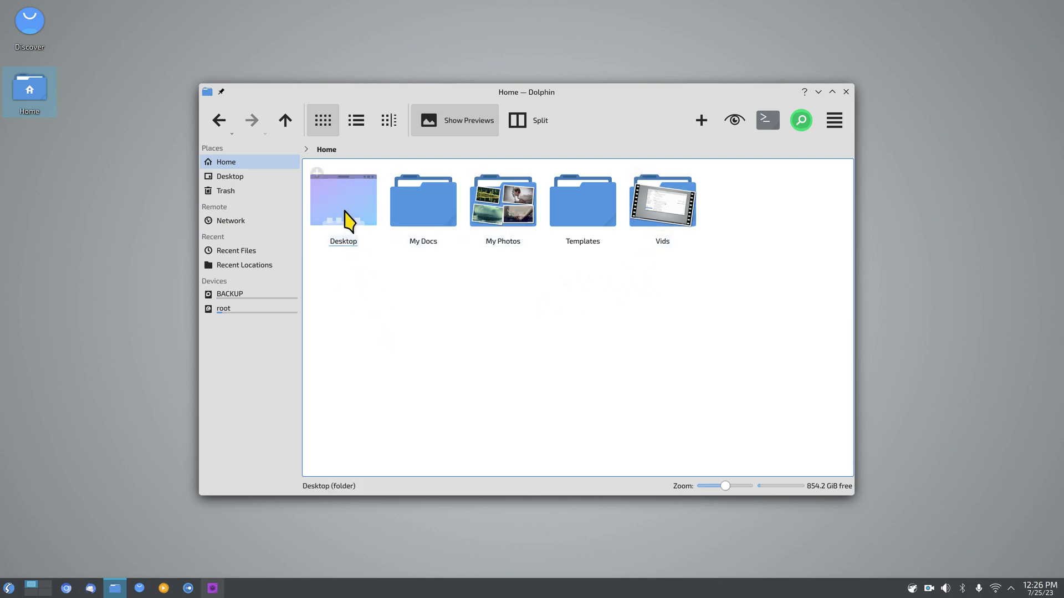
Step: Open the empty folder area's context menu and dismiss it without choosing anything
right_click(456, 288)
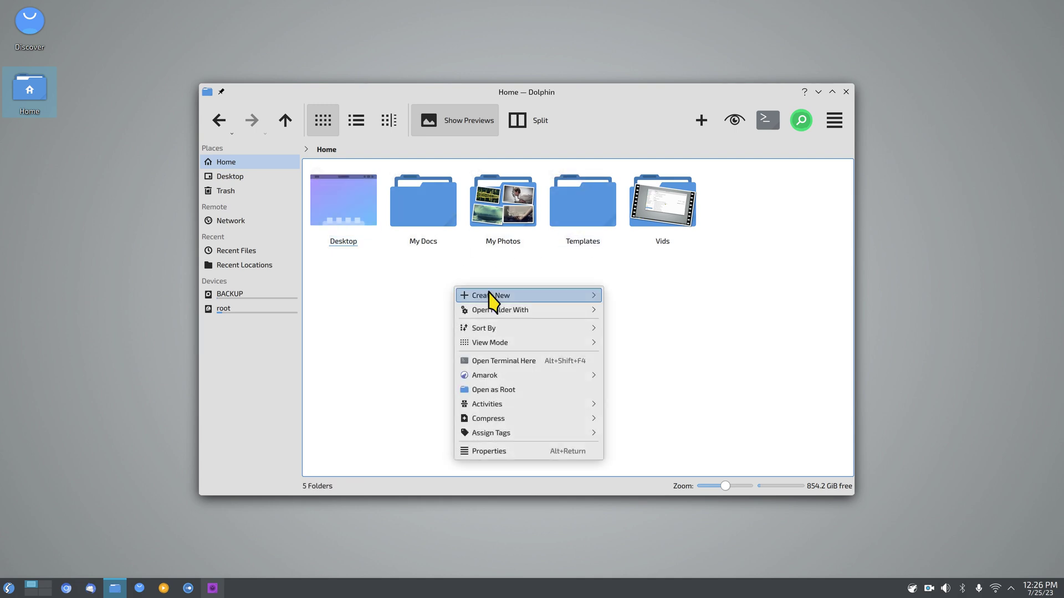
mouse_move(526, 299)
left_click(428, 309)
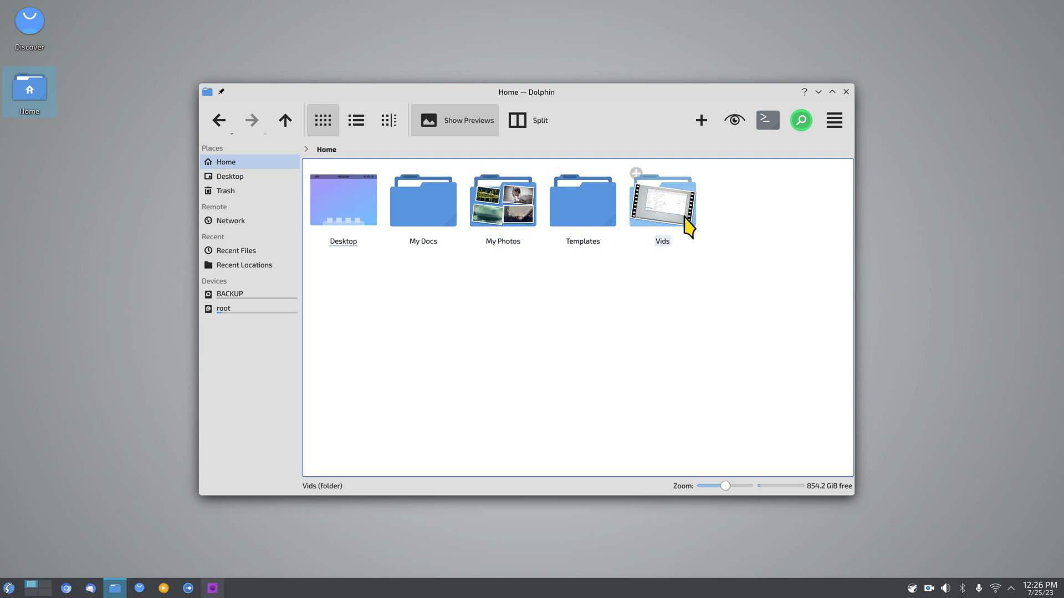
Step: Set Dolphin's toolbar icons to Default, then to Huge (48x48)
right_click(571, 118)
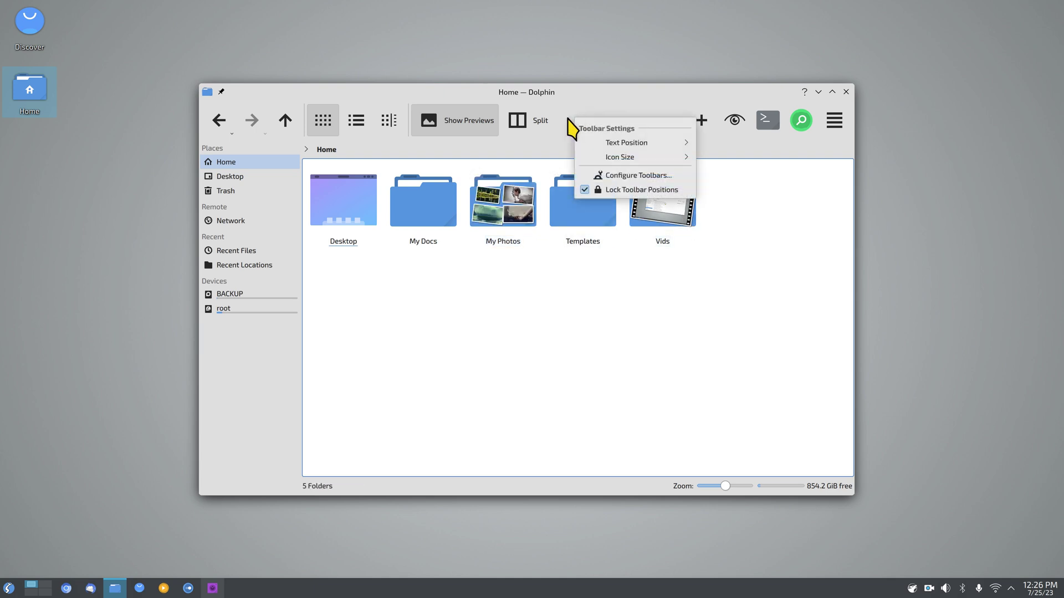
mouse_move(637, 158)
left_click(727, 157)
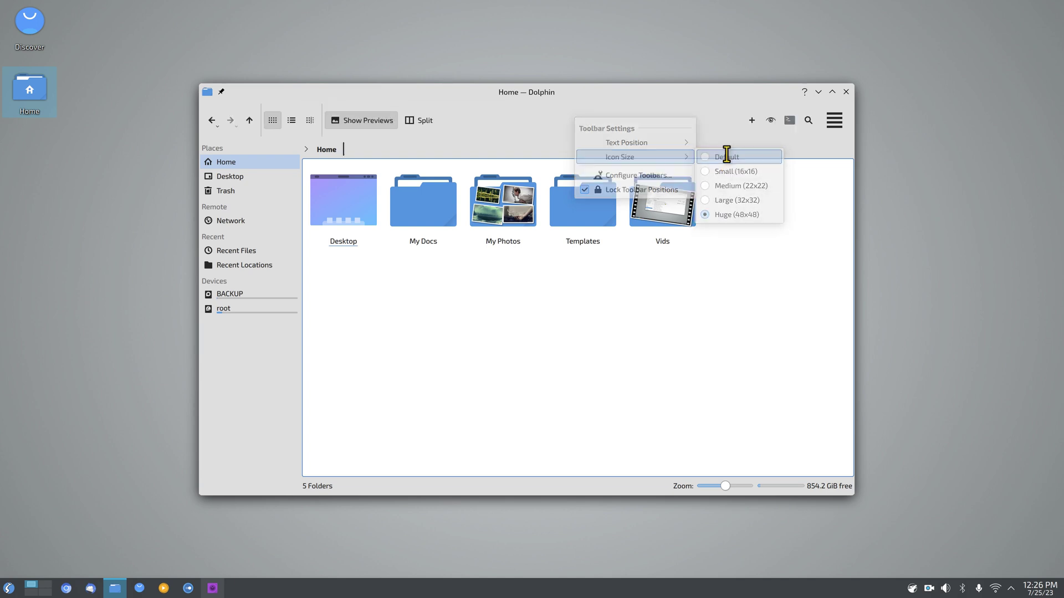
right_click(455, 120)
mouse_move(536, 159)
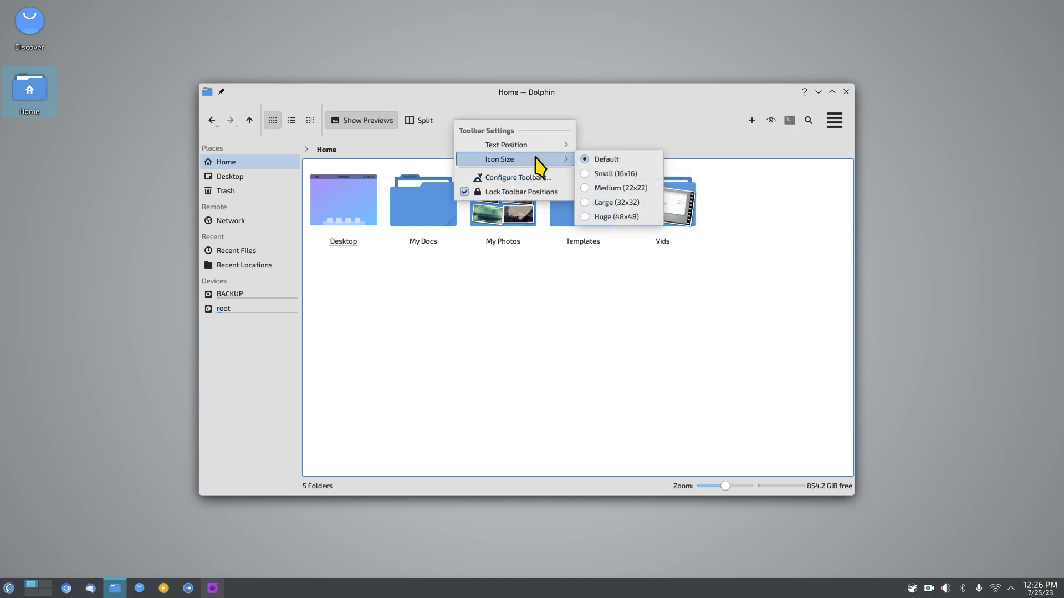
left_click(642, 217)
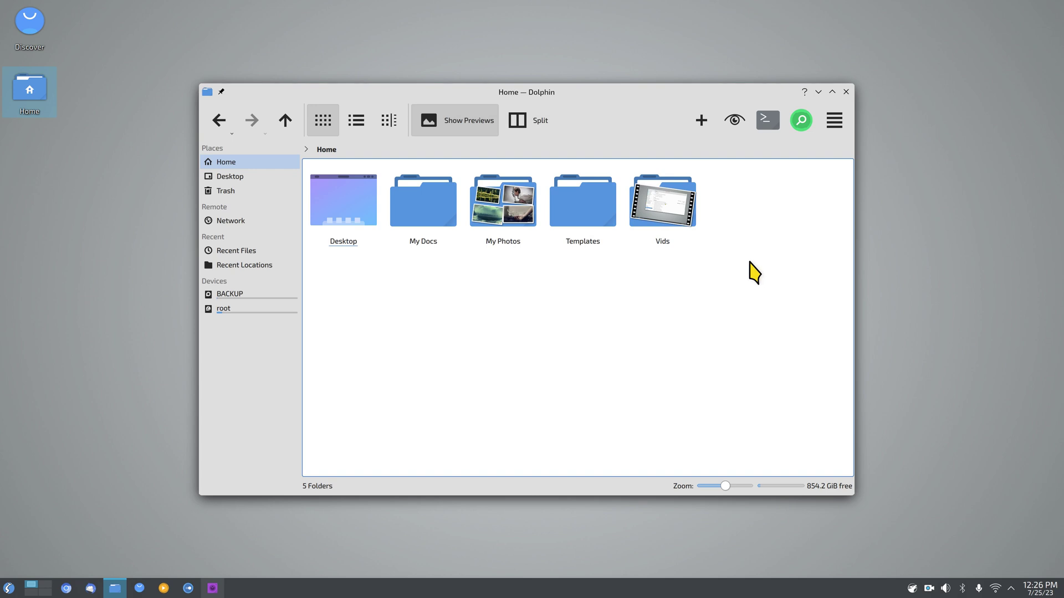
Step: Look over the new-item list without creating anything, then quit Dolphin
left_click(701, 123)
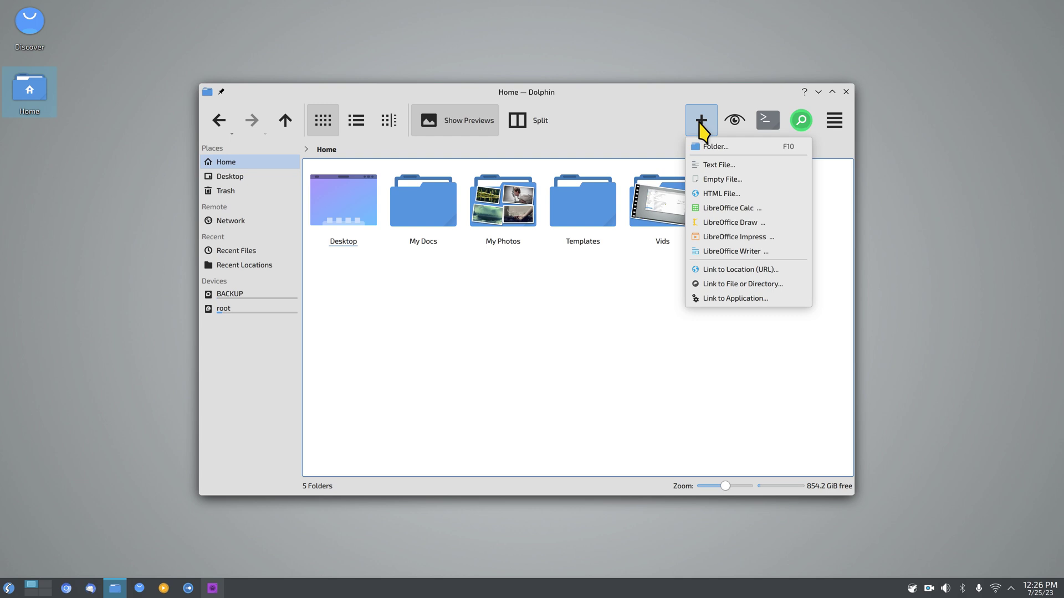
left_click(622, 336)
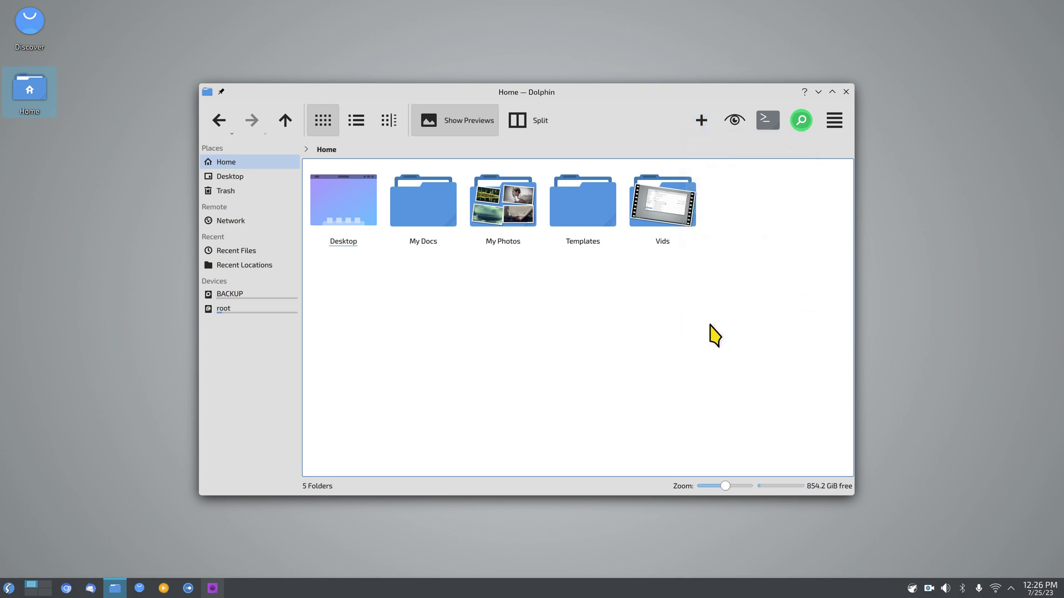
key("alt+F4")
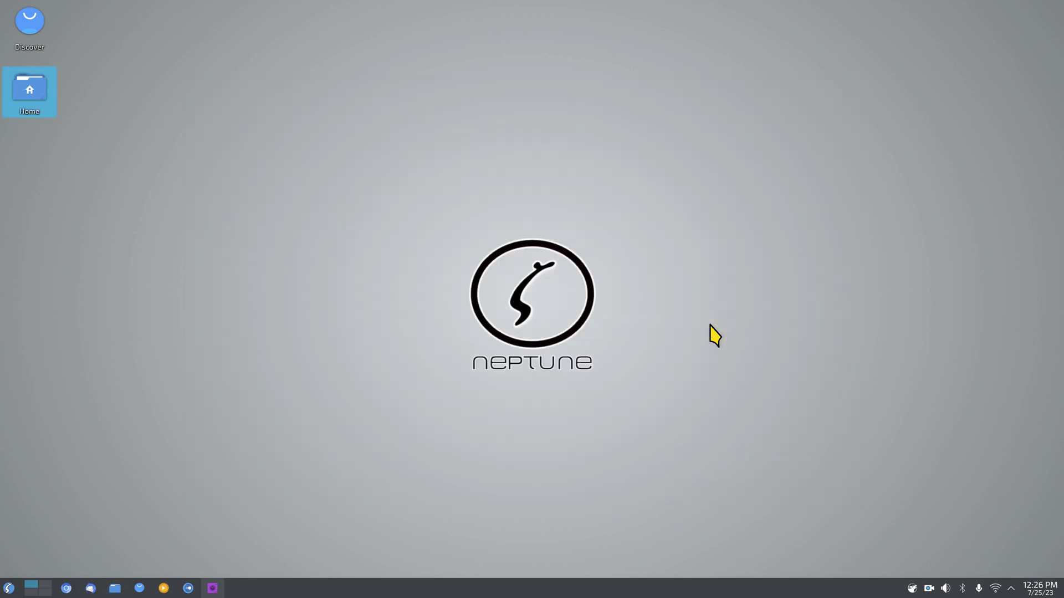
Step: Open the desktop and wallpaper settings window from the desktop's context menu
right_click(343, 72)
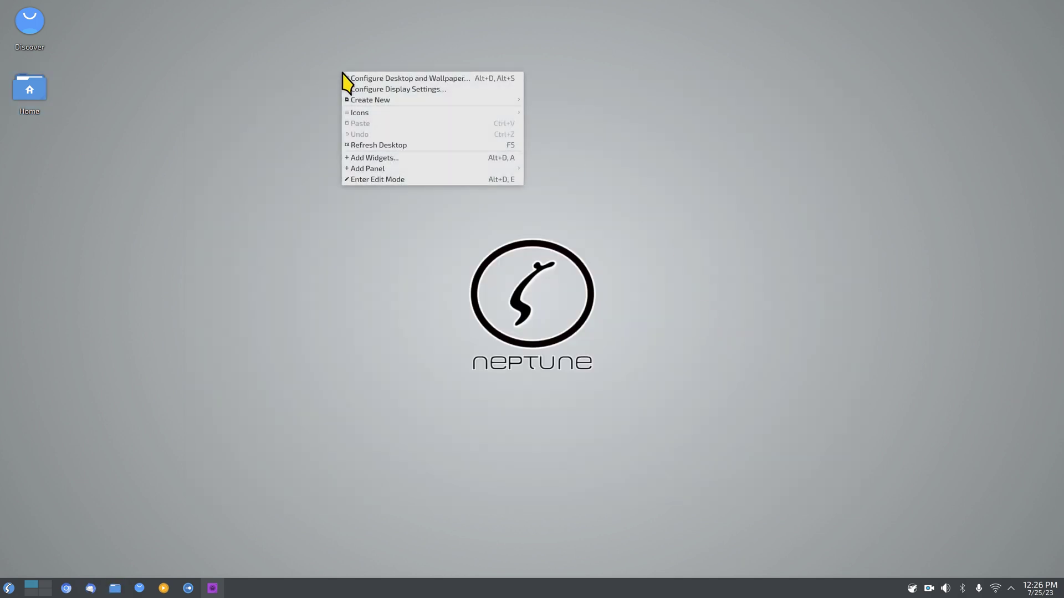
left_click(394, 79)
left_click_drag(668, 116, 654, 62)
mouse_move(778, 169)
left_mouse_down()
mouse_move(772, 366)
mouse_move(789, 171)
left_mouse_up()
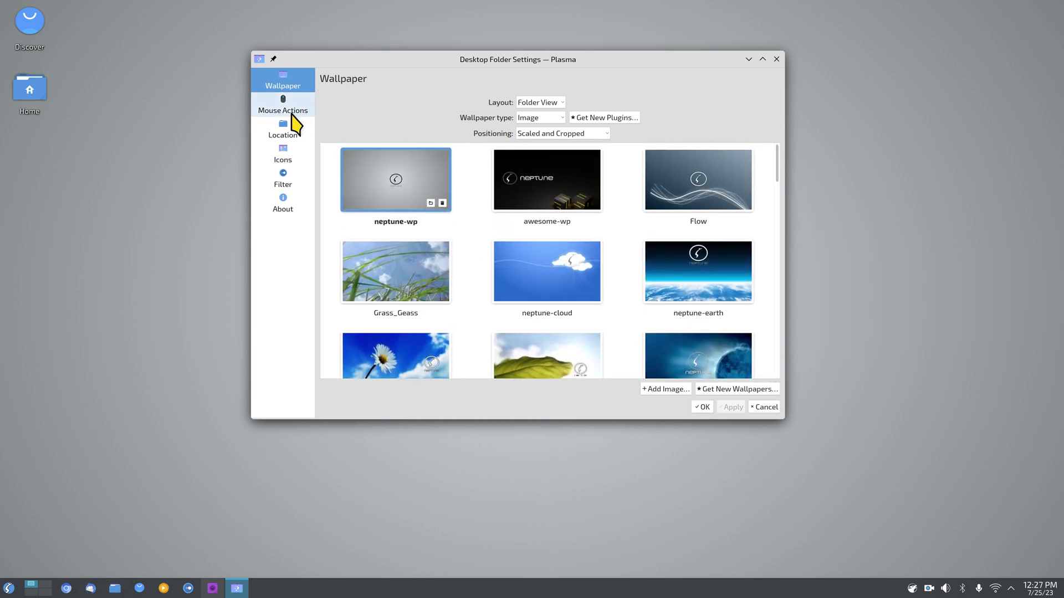
Step: Browse the Mouse Actions, Location, Icons, Filter and About pages, then close the settings window
left_click(288, 110)
left_click(288, 136)
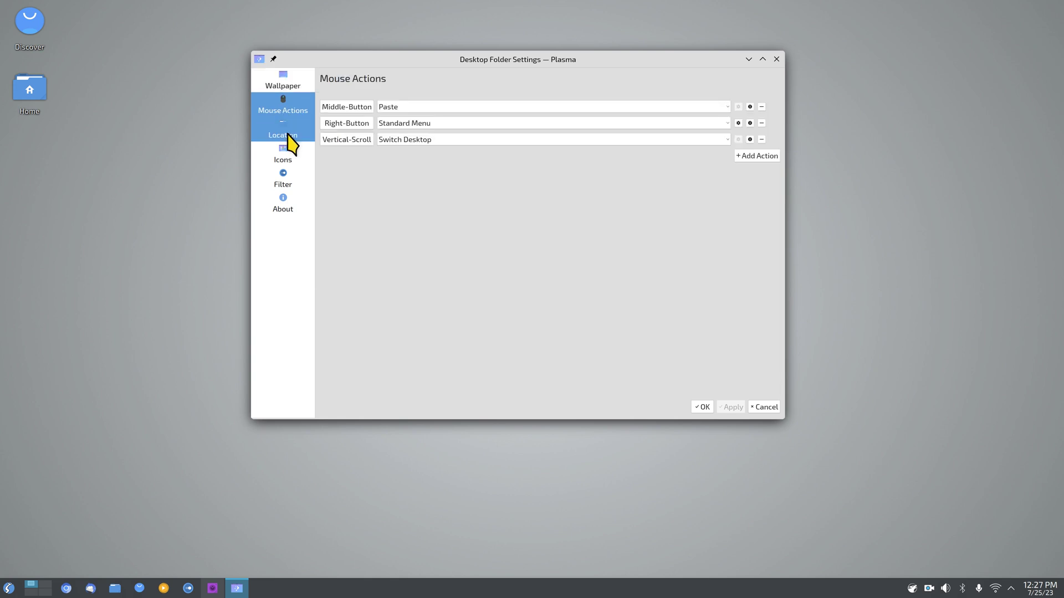
left_click(284, 153)
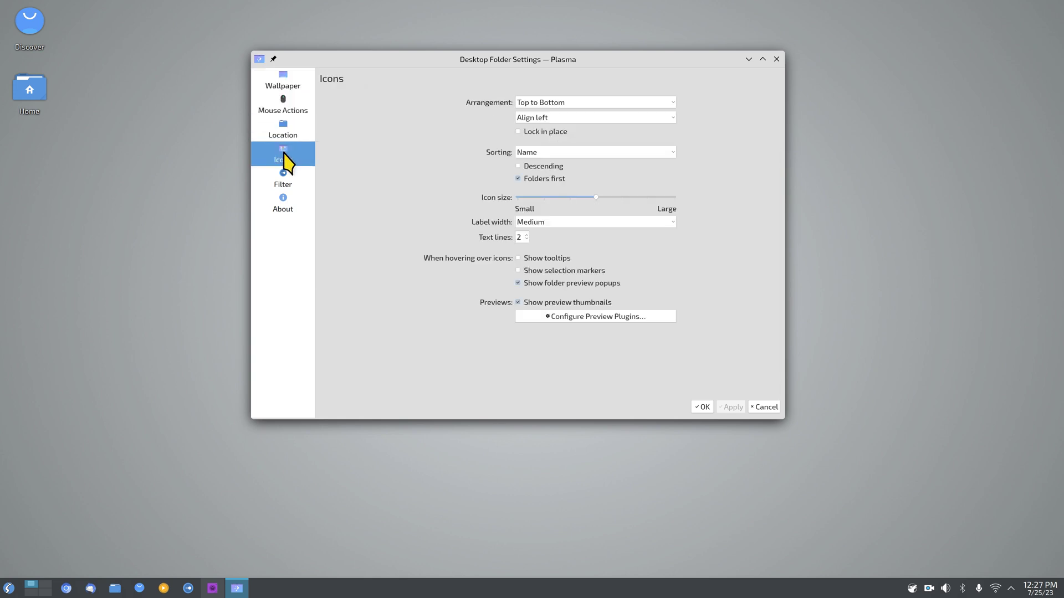
left_click(280, 179)
left_click(271, 203)
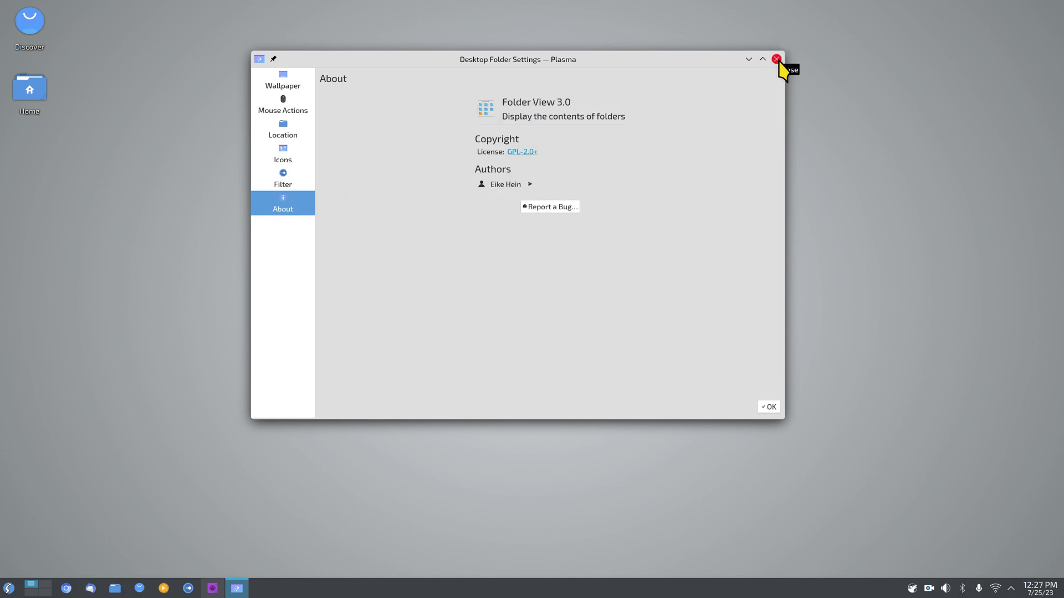
left_click(776, 59)
right_click(362, 73)
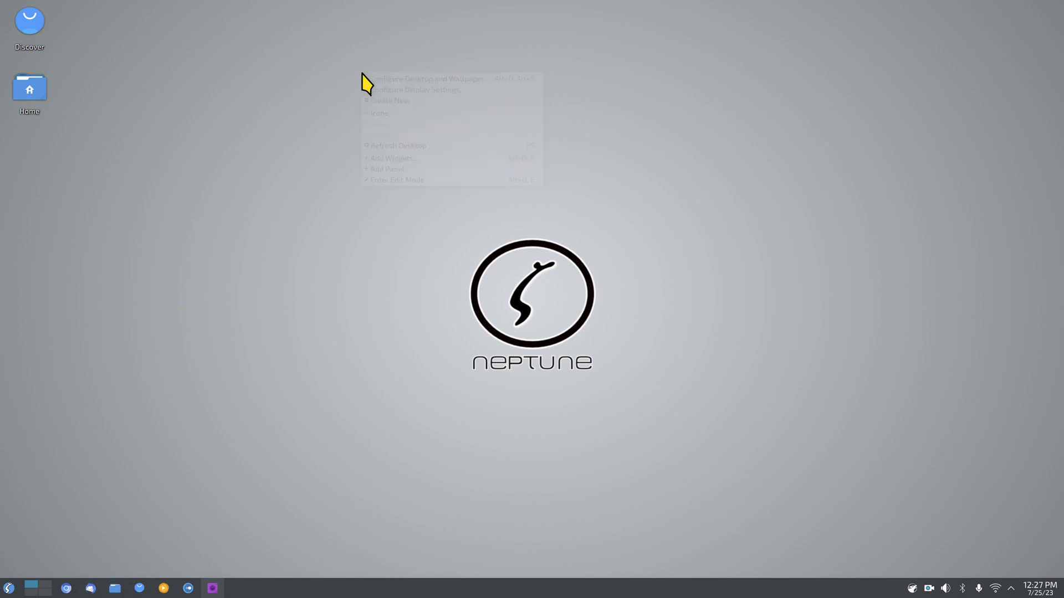
left_click(406, 90)
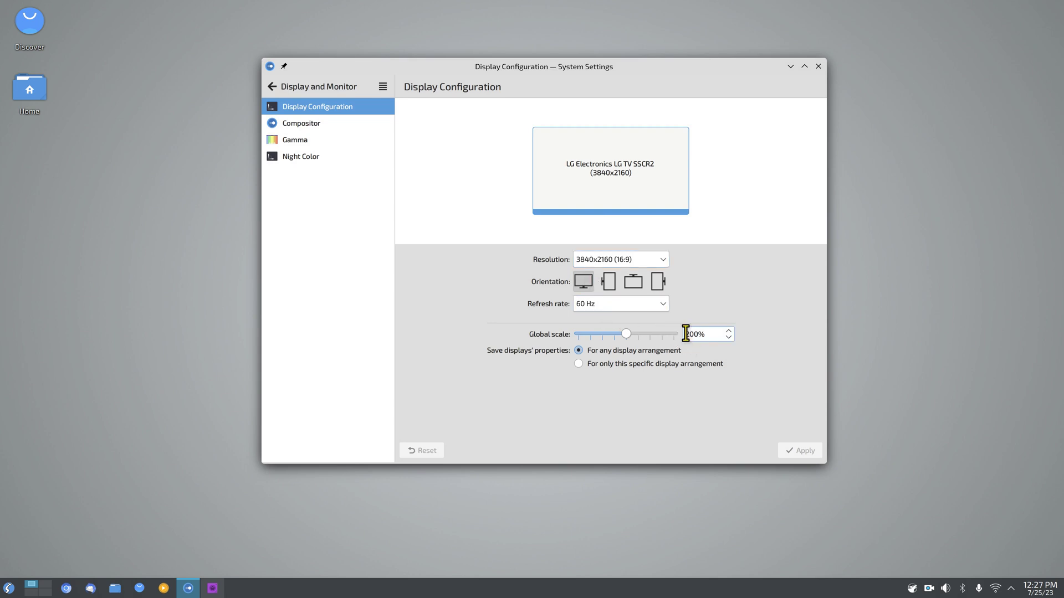
left_click(818, 66)
Step: Bring up the desktop context menu and view its Create New, Icons and Icon Size submenus
right_click(338, 74)
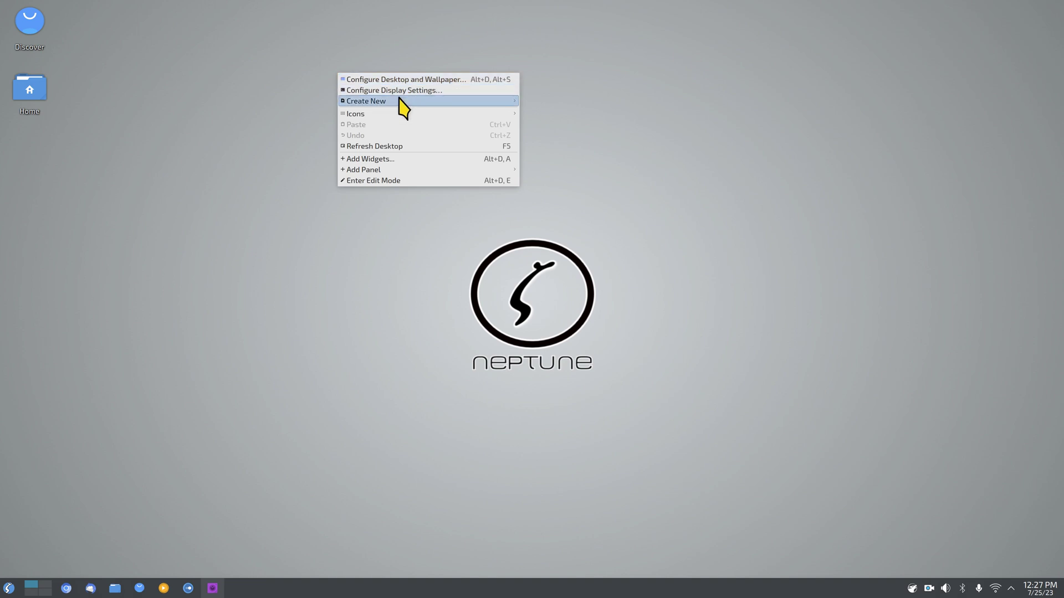
mouse_move(399, 101)
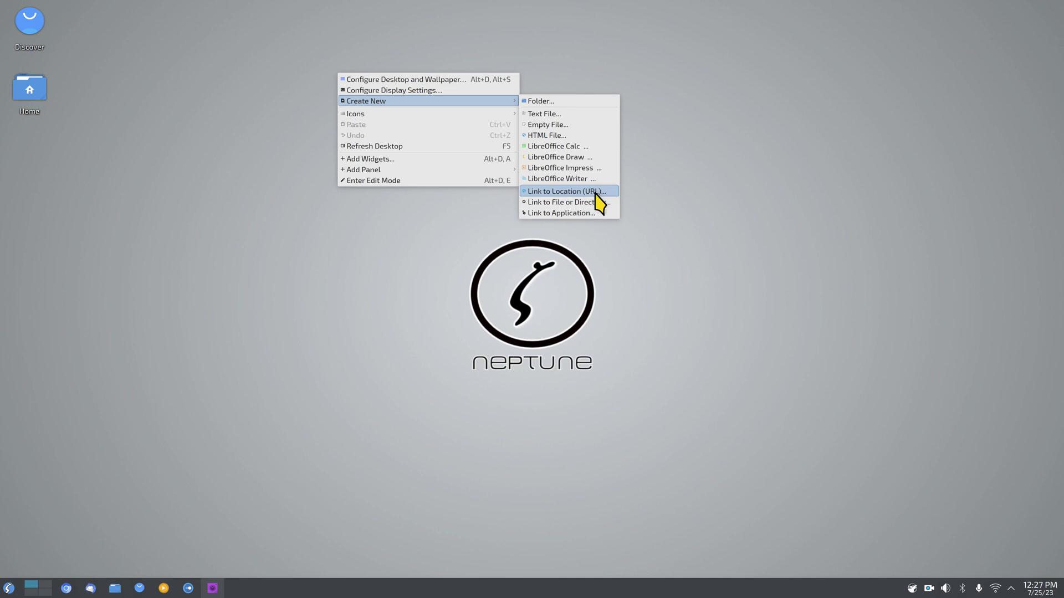
mouse_move(424, 113)
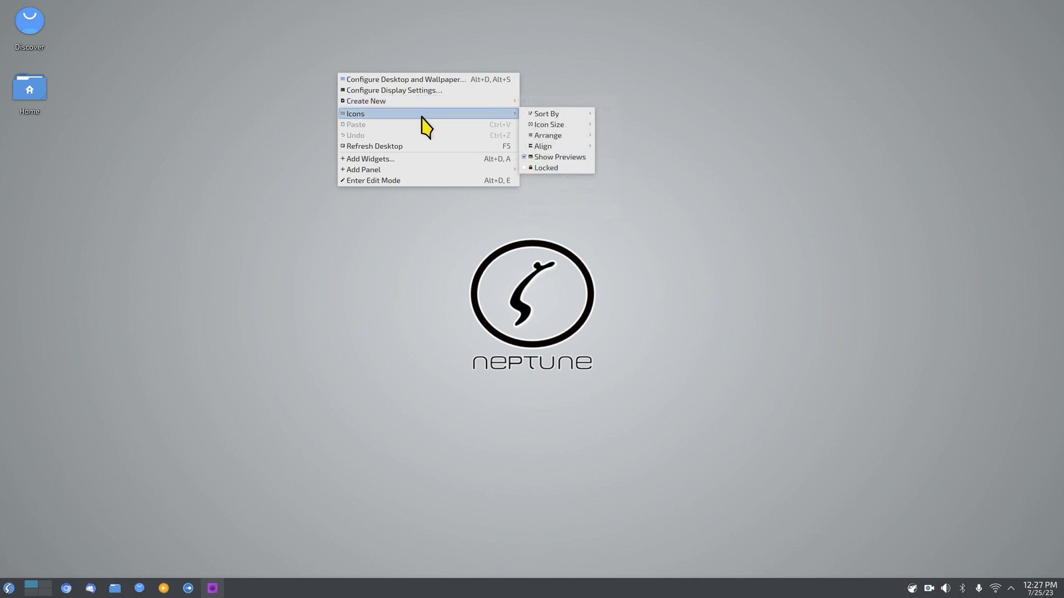
mouse_move(569, 132)
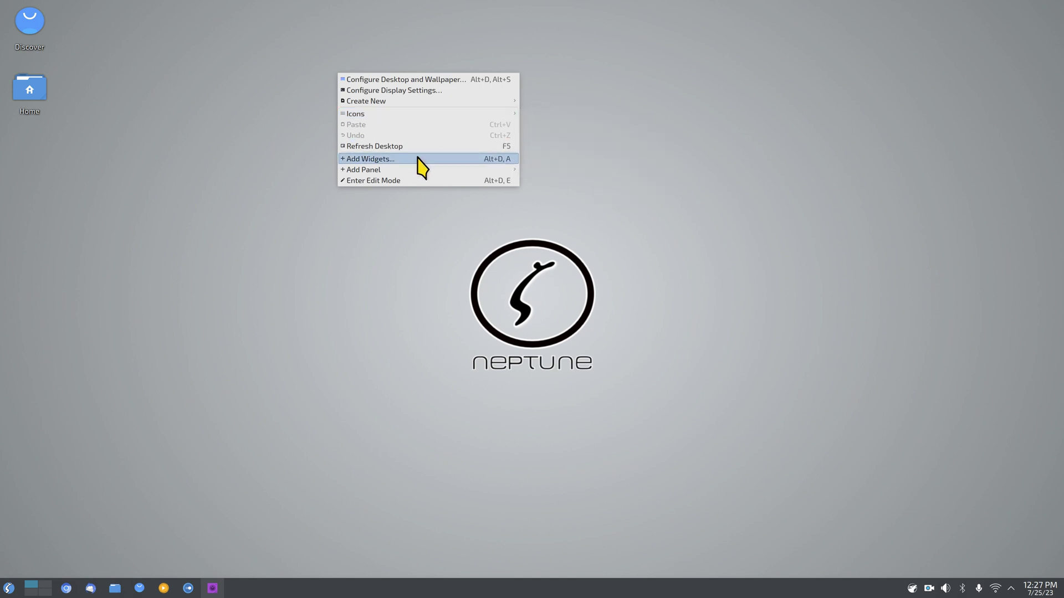
Step: Open Add Widgets, scroll the widget list, open and close the All Widgets filter, then close the browser
left_click(419, 159)
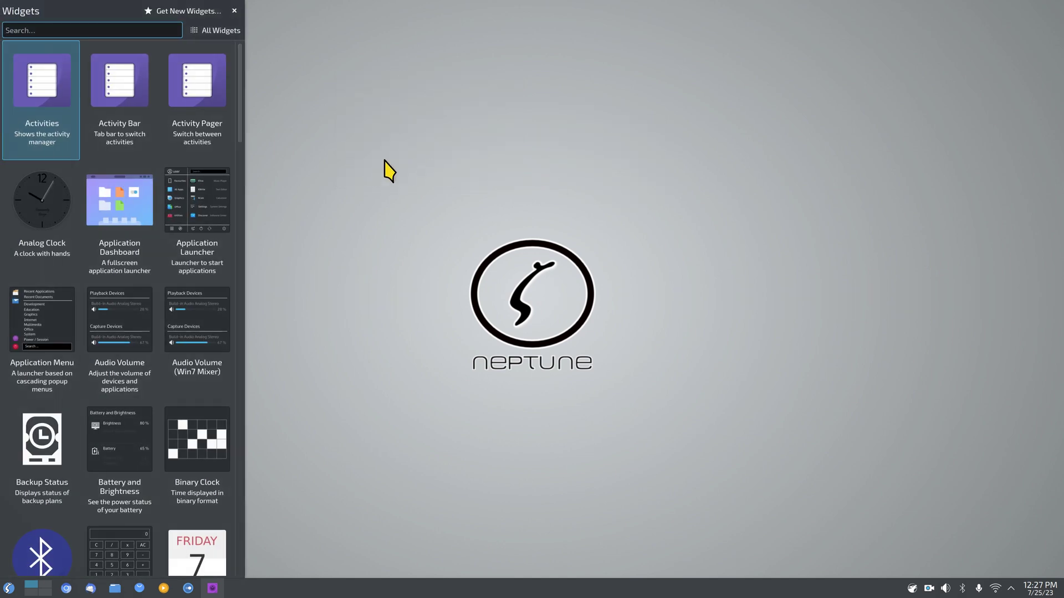
left_click_drag(237, 95, 266, 59)
left_click(213, 29)
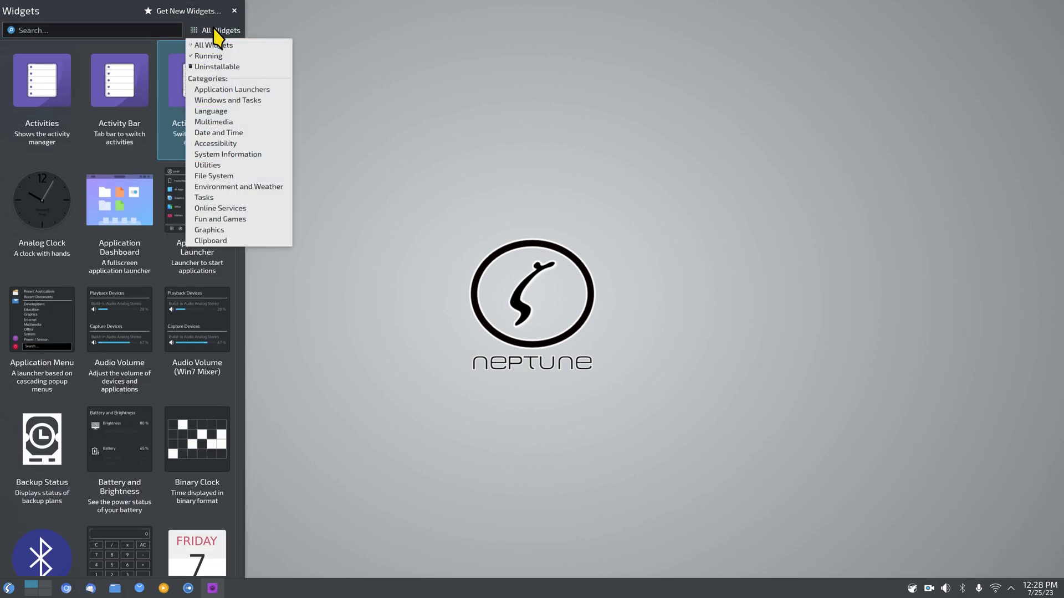
left_click(214, 32)
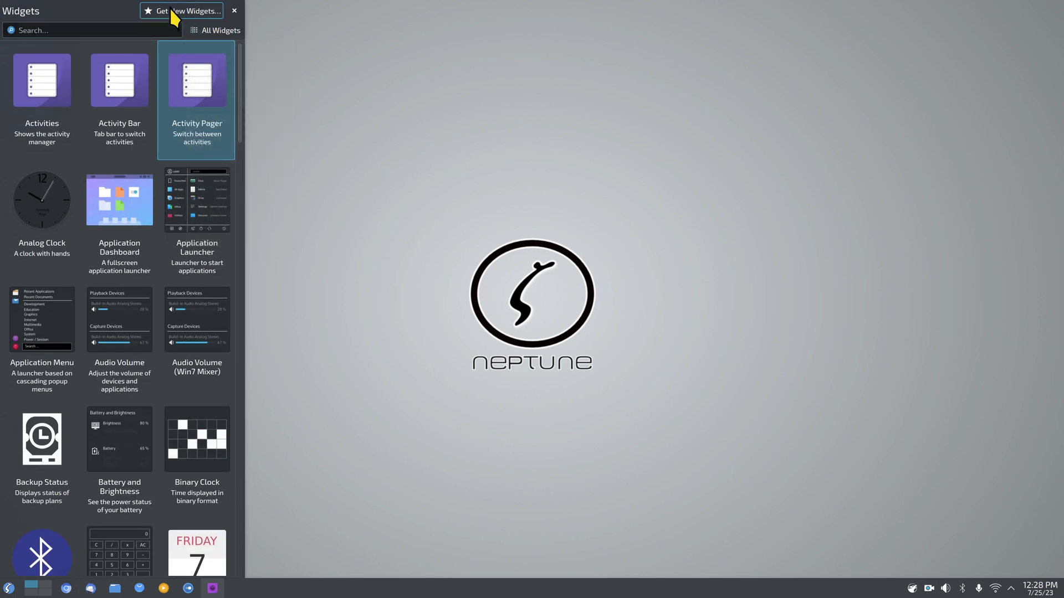
left_click(234, 11)
right_click(439, 79)
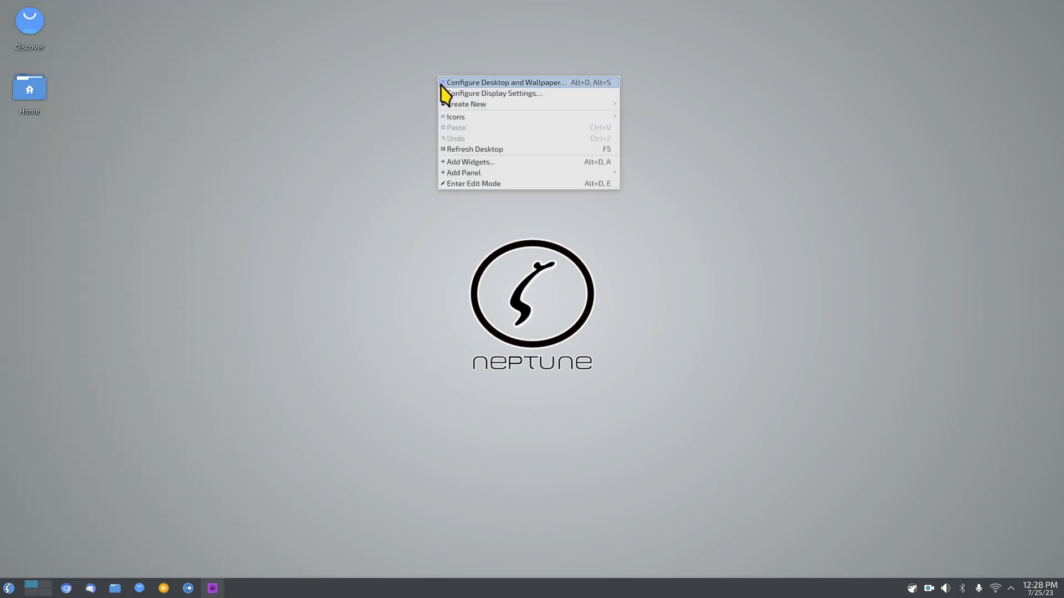
left_click(640, 288)
right_click(678, 587)
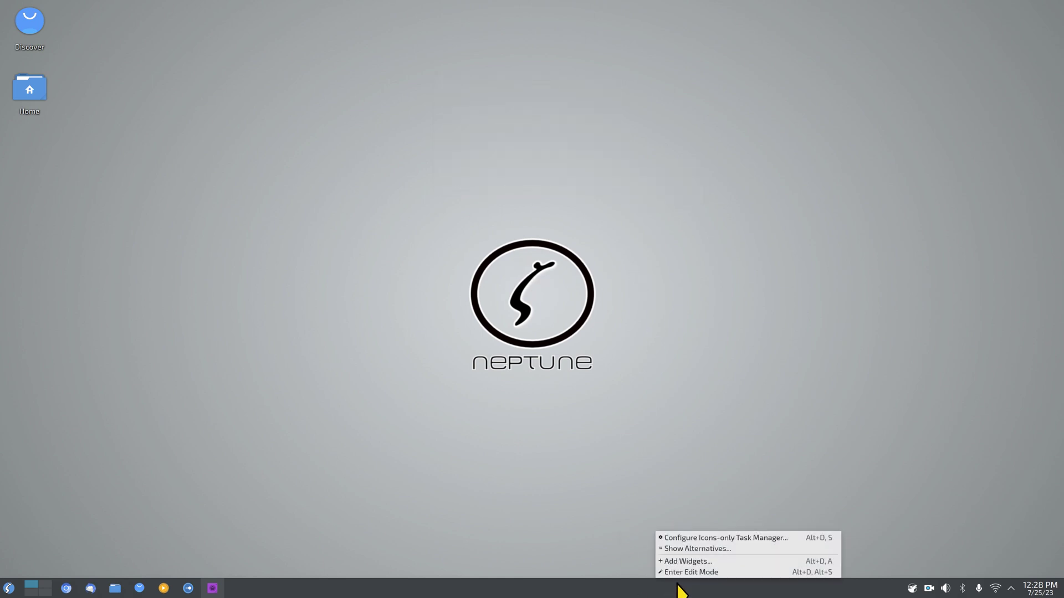
left_click(716, 572)
right_click(601, 584)
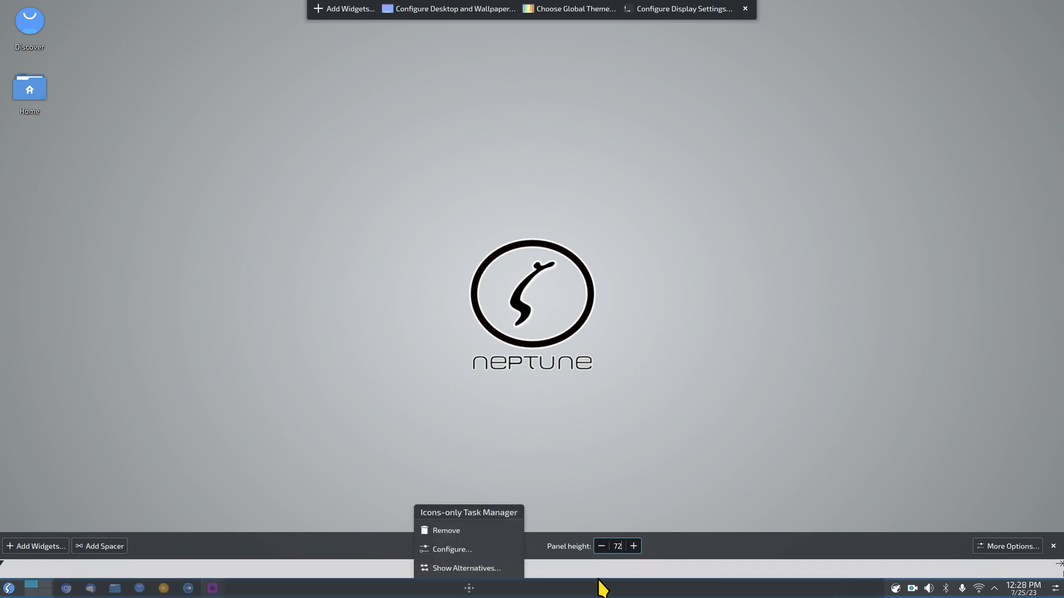
left_click(629, 553)
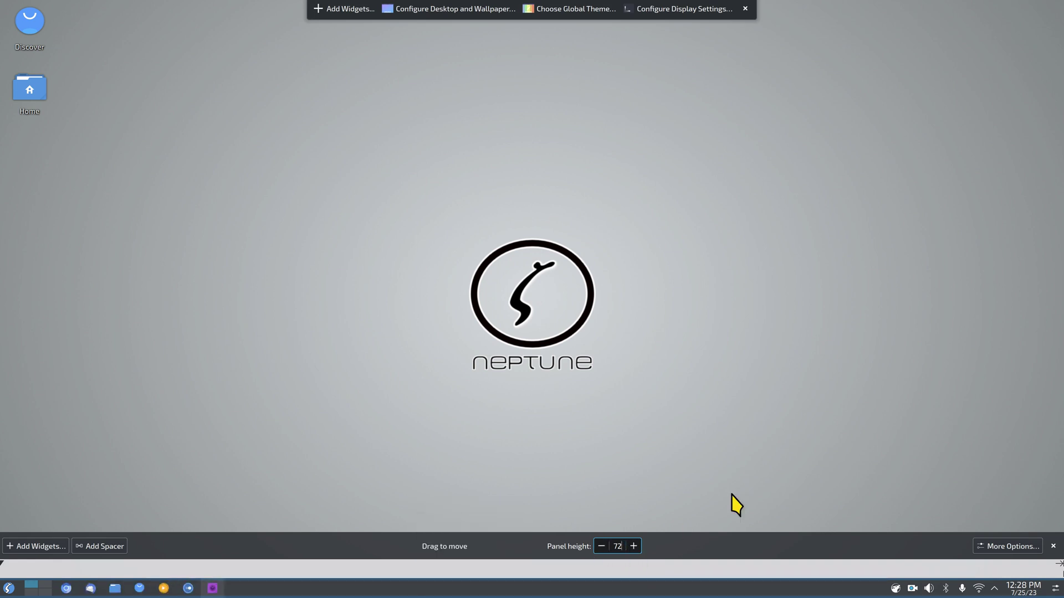
left_click(1021, 547)
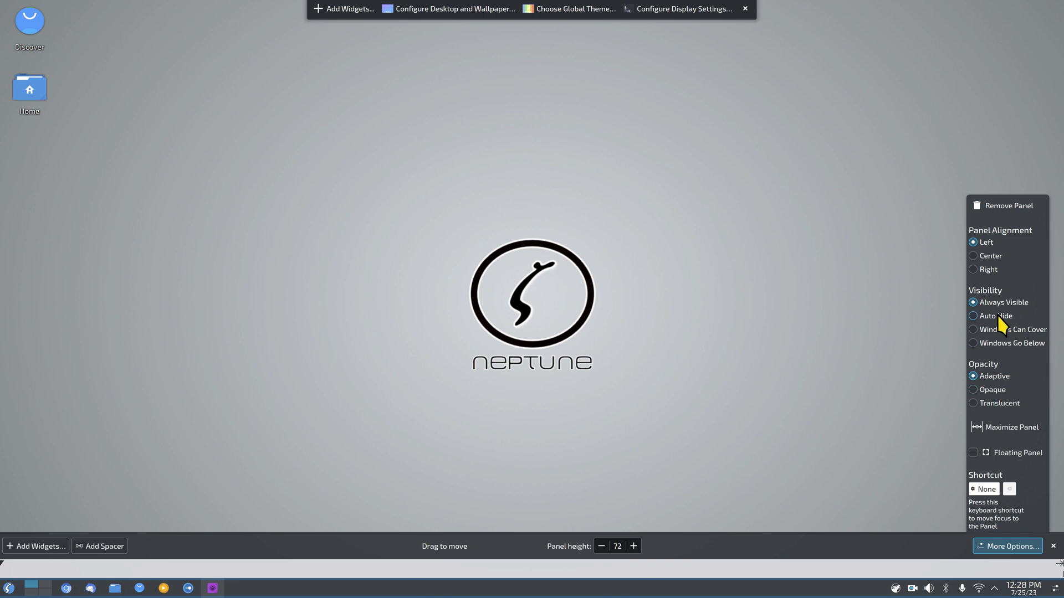
left_click(747, 9)
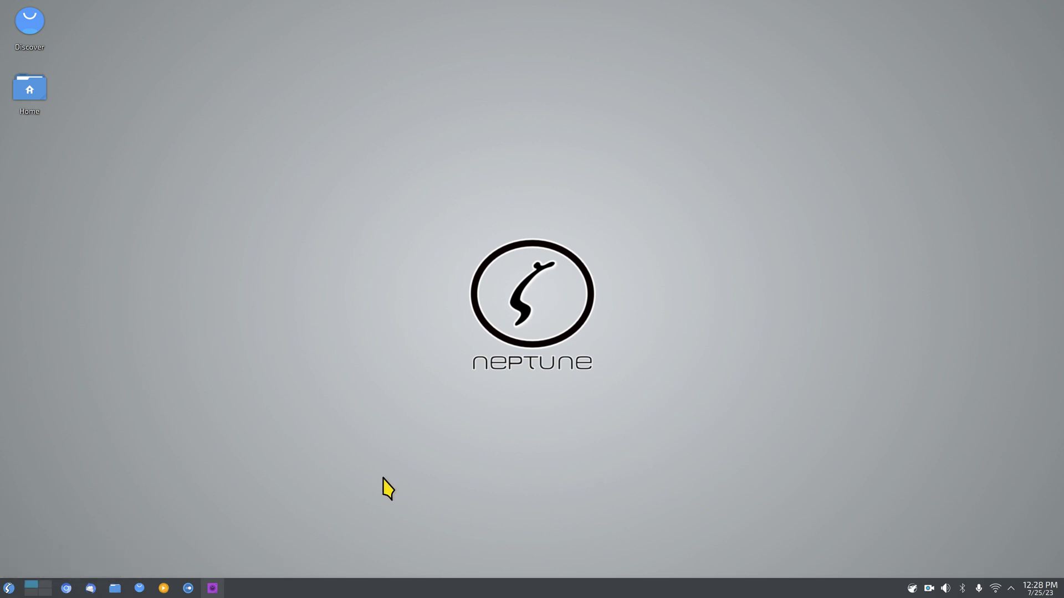
Step: Launch the Latte dock from the application launcher's Utilities category
left_click(9, 588)
mouse_move(180, 428)
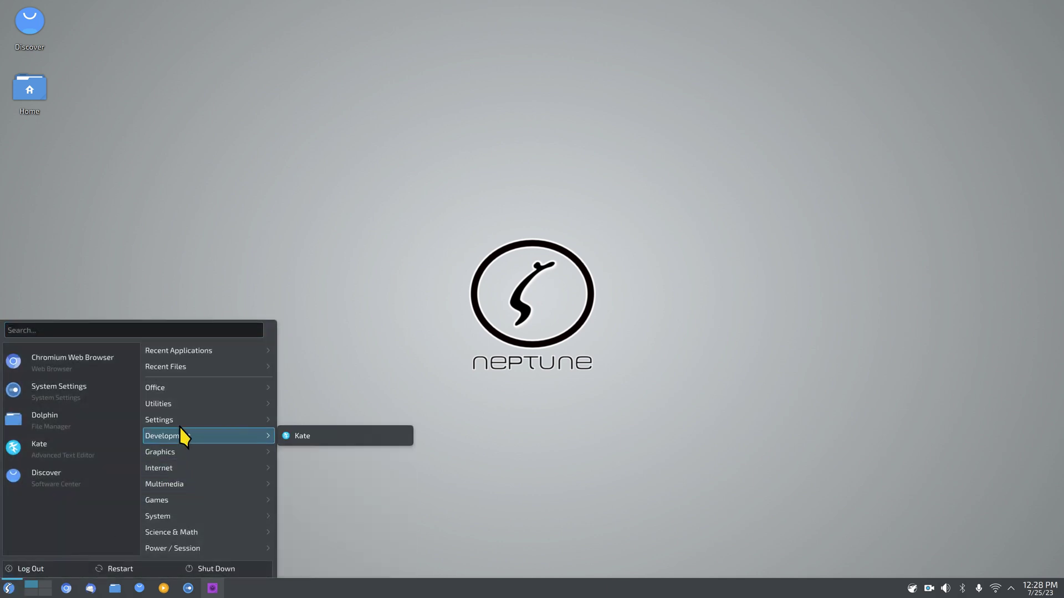
mouse_move(174, 403)
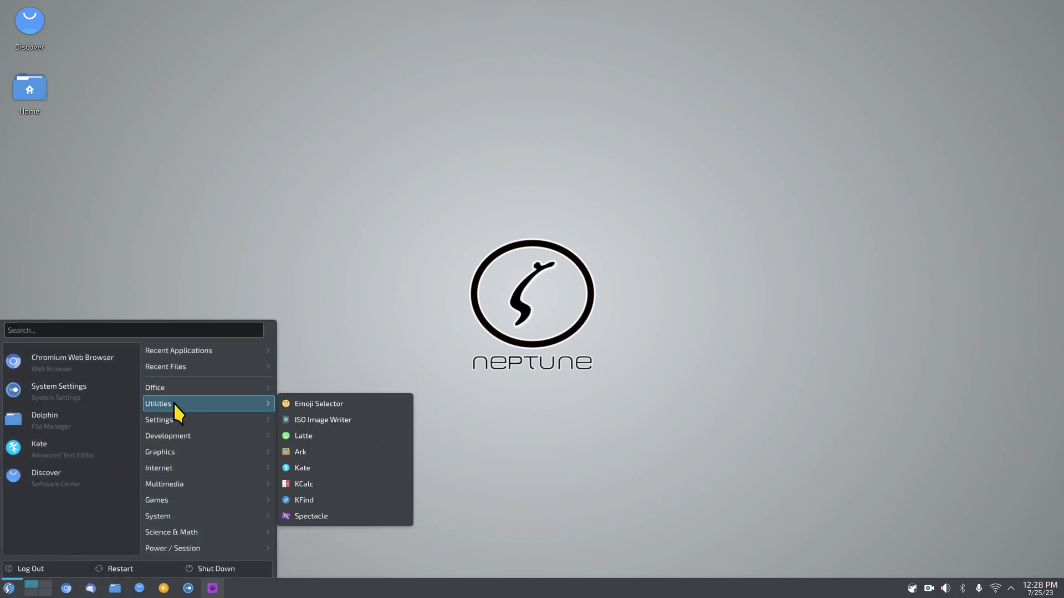
left_click(318, 439)
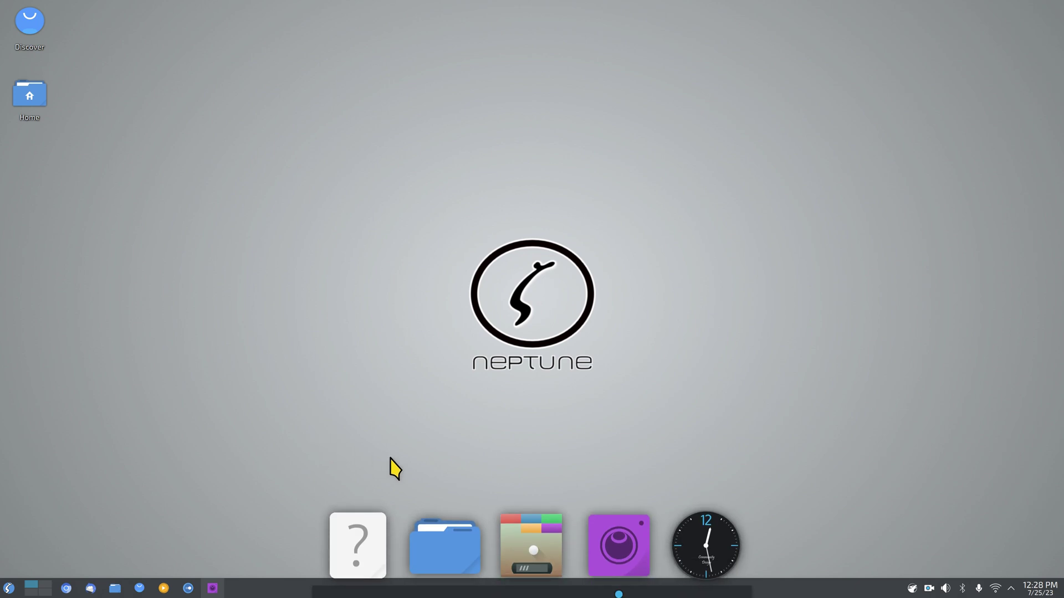
left_click(530, 522)
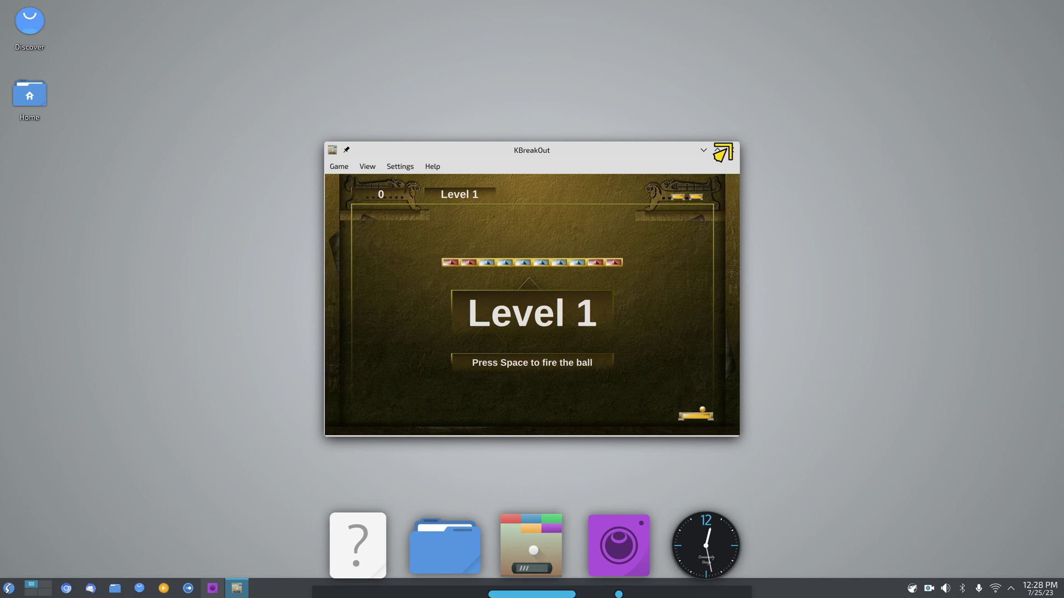
left_click(730, 150)
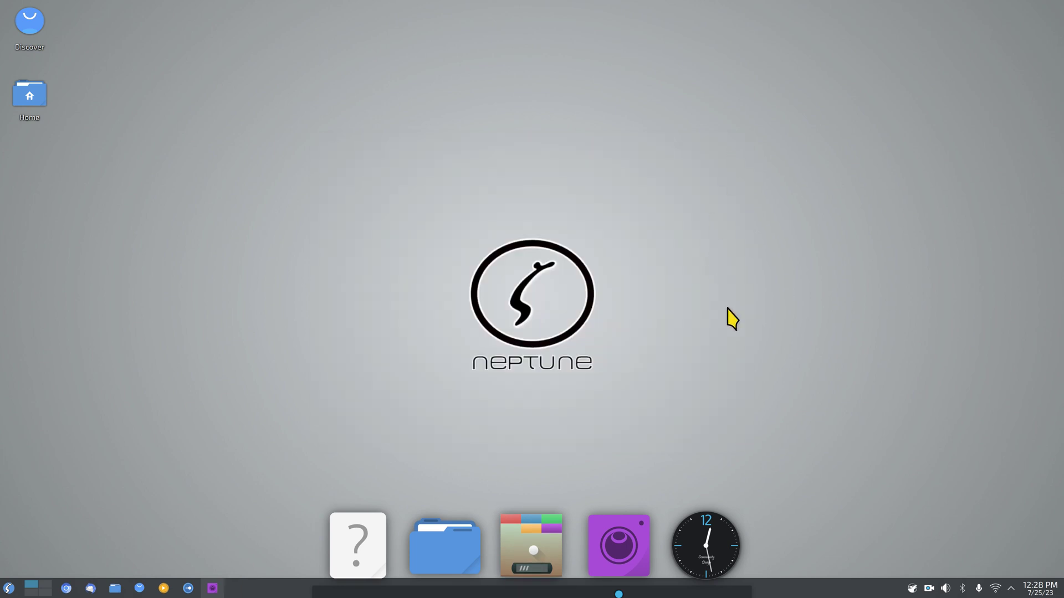
left_click(718, 513)
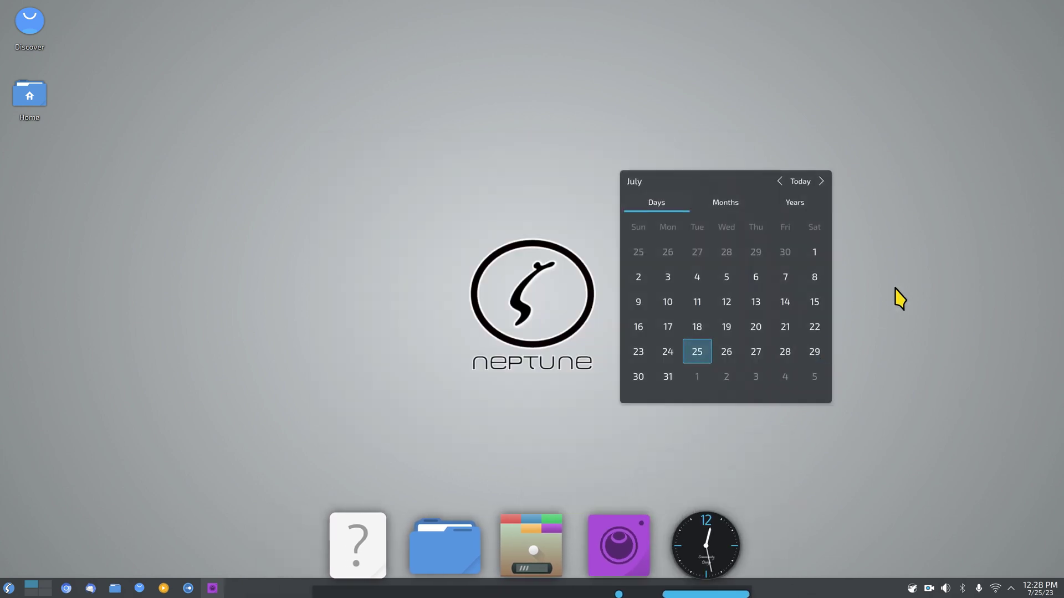
left_click(944, 251)
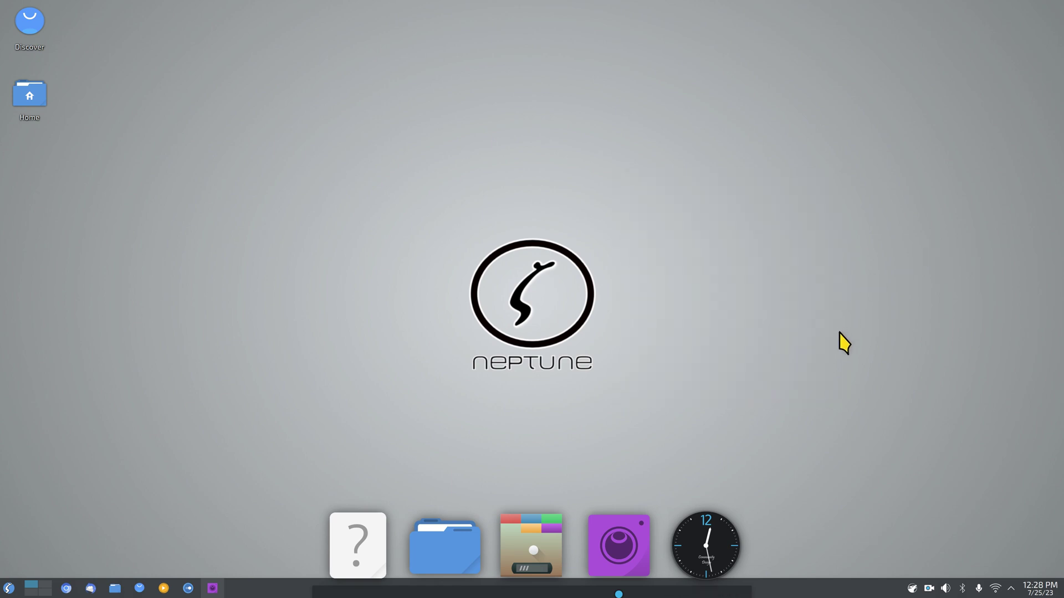